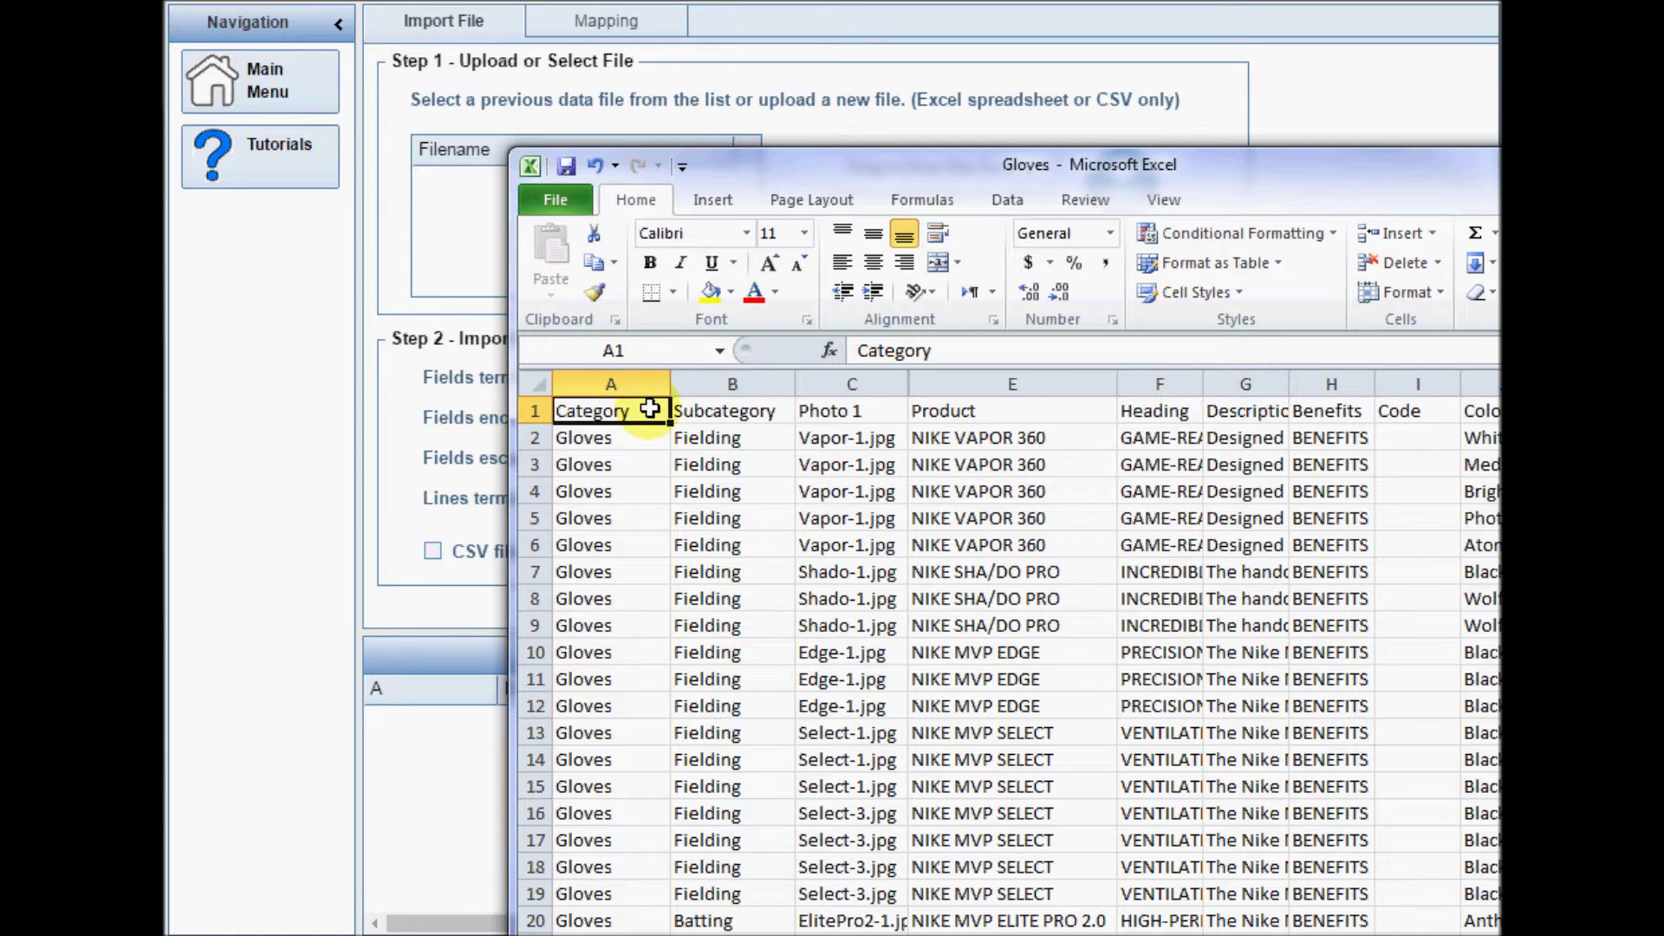
Save the Gloves workbook as a CSV (Comma delimited) file in the On-site folder
{"action": "left_click", "coordinate": [553, 199]}
{"action": "left_click", "coordinate": [594, 284]}
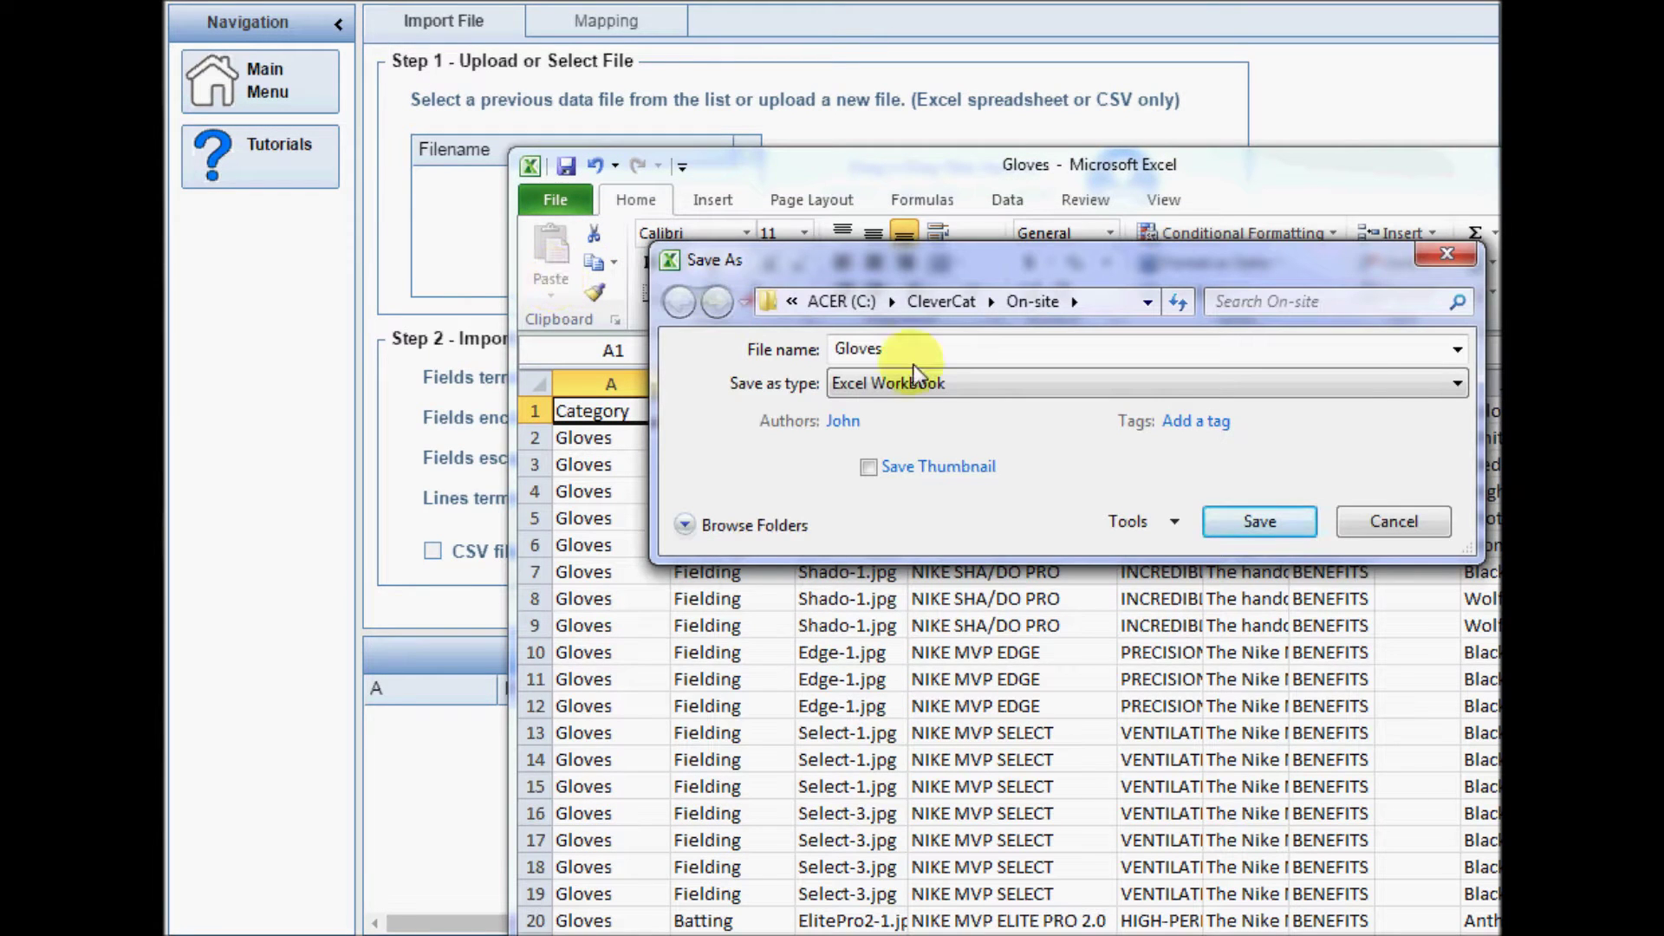
{"action": "left_click", "coordinate": [1457, 385]}
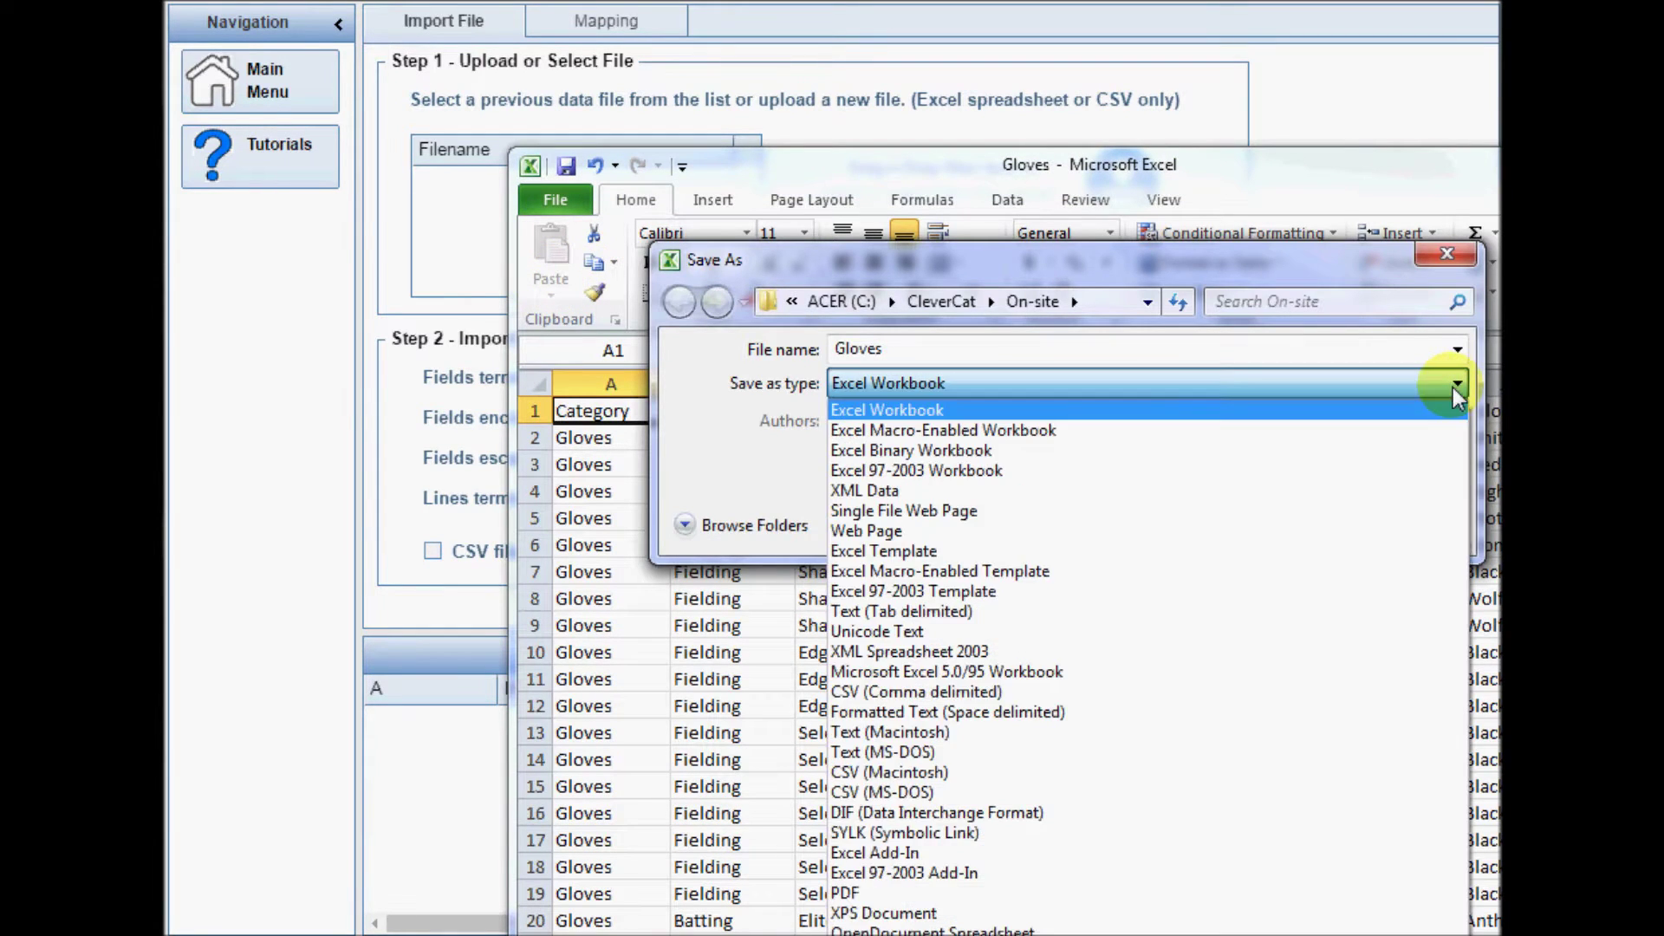
{"action": "left_click", "coordinate": [1045, 693]}
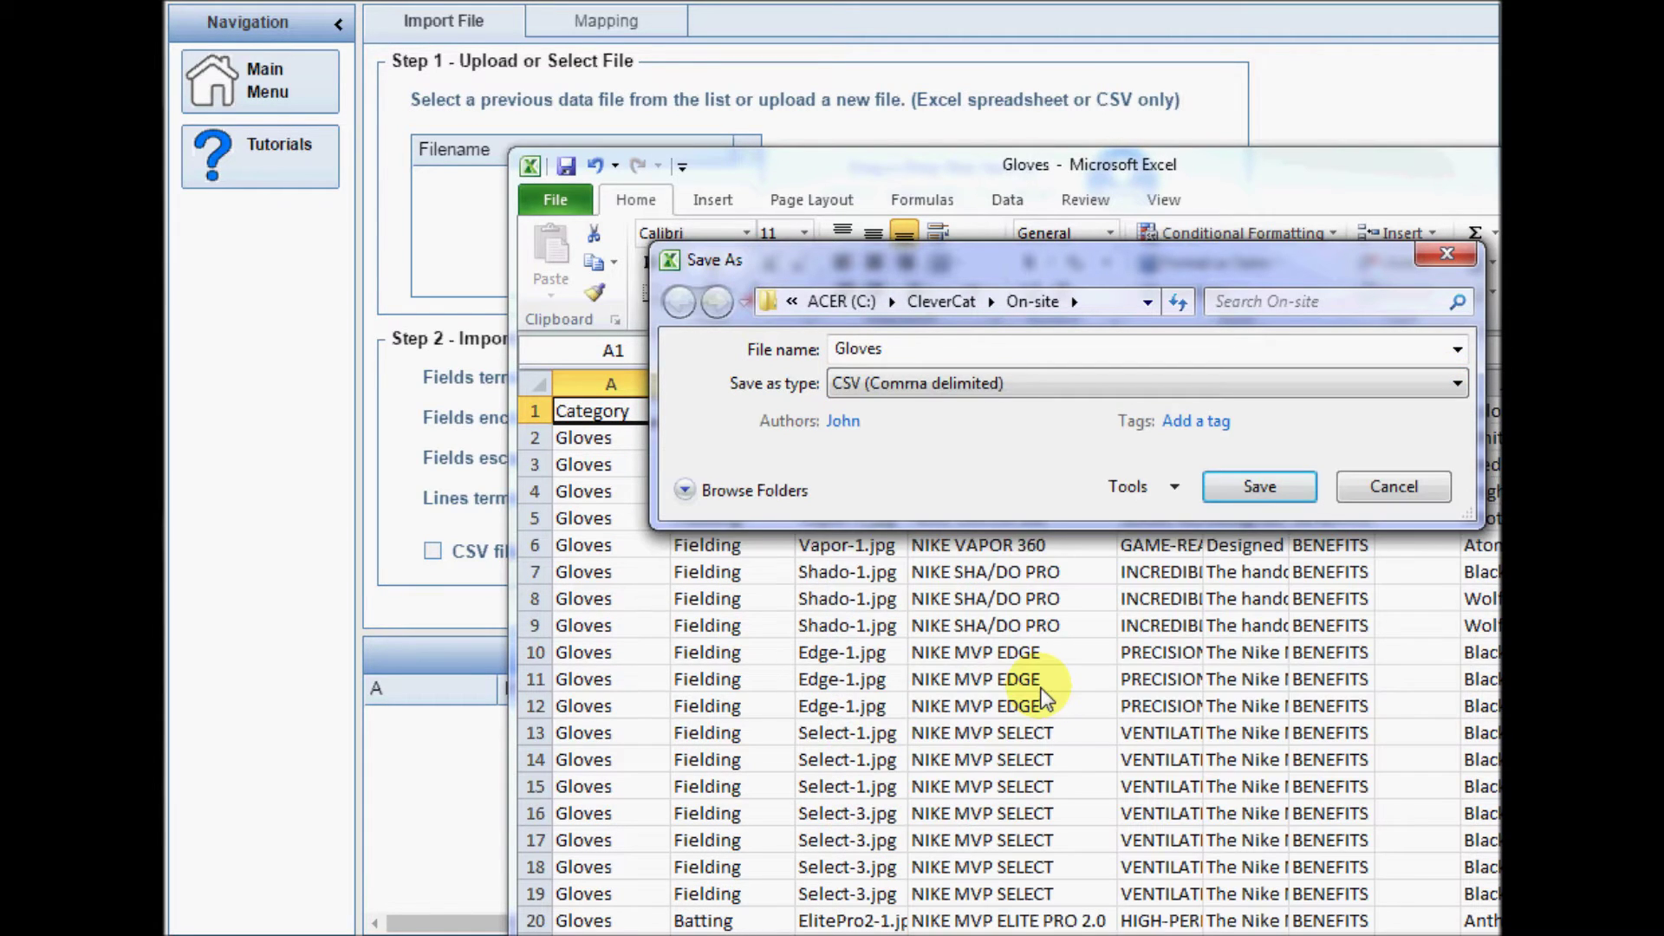
{"action": "left_click", "coordinate": [1256, 488]}
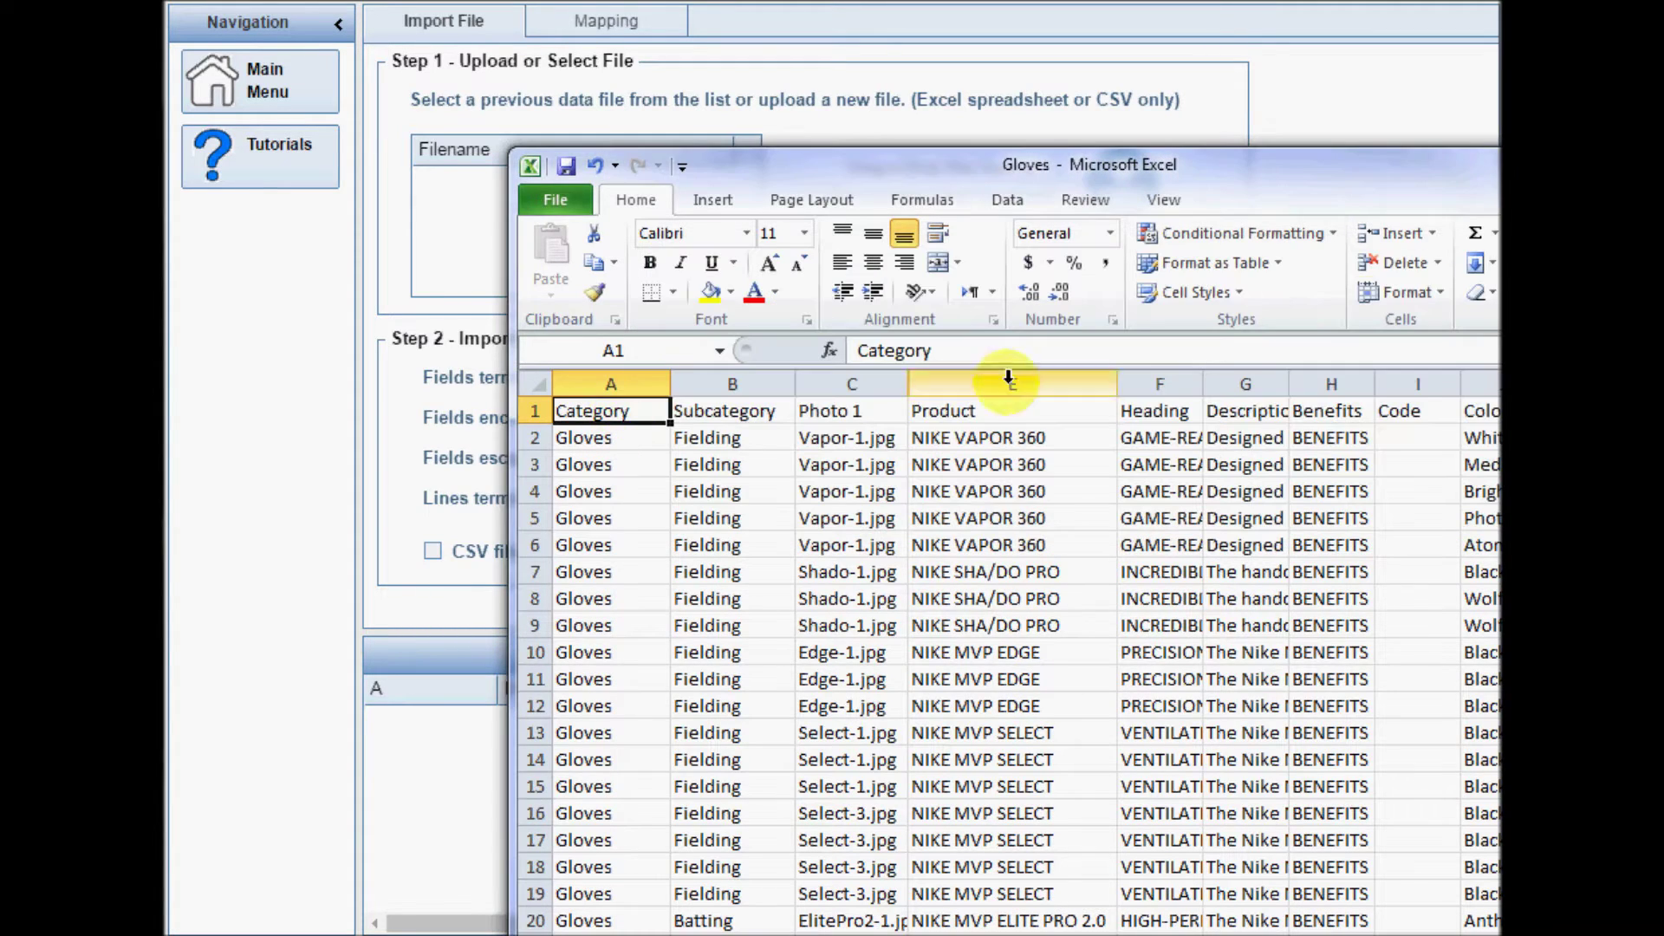
Upload Gloves.csv to CleverCat's import page and select it in the data file list
{"action": "key", "text": "alt+Tab"}
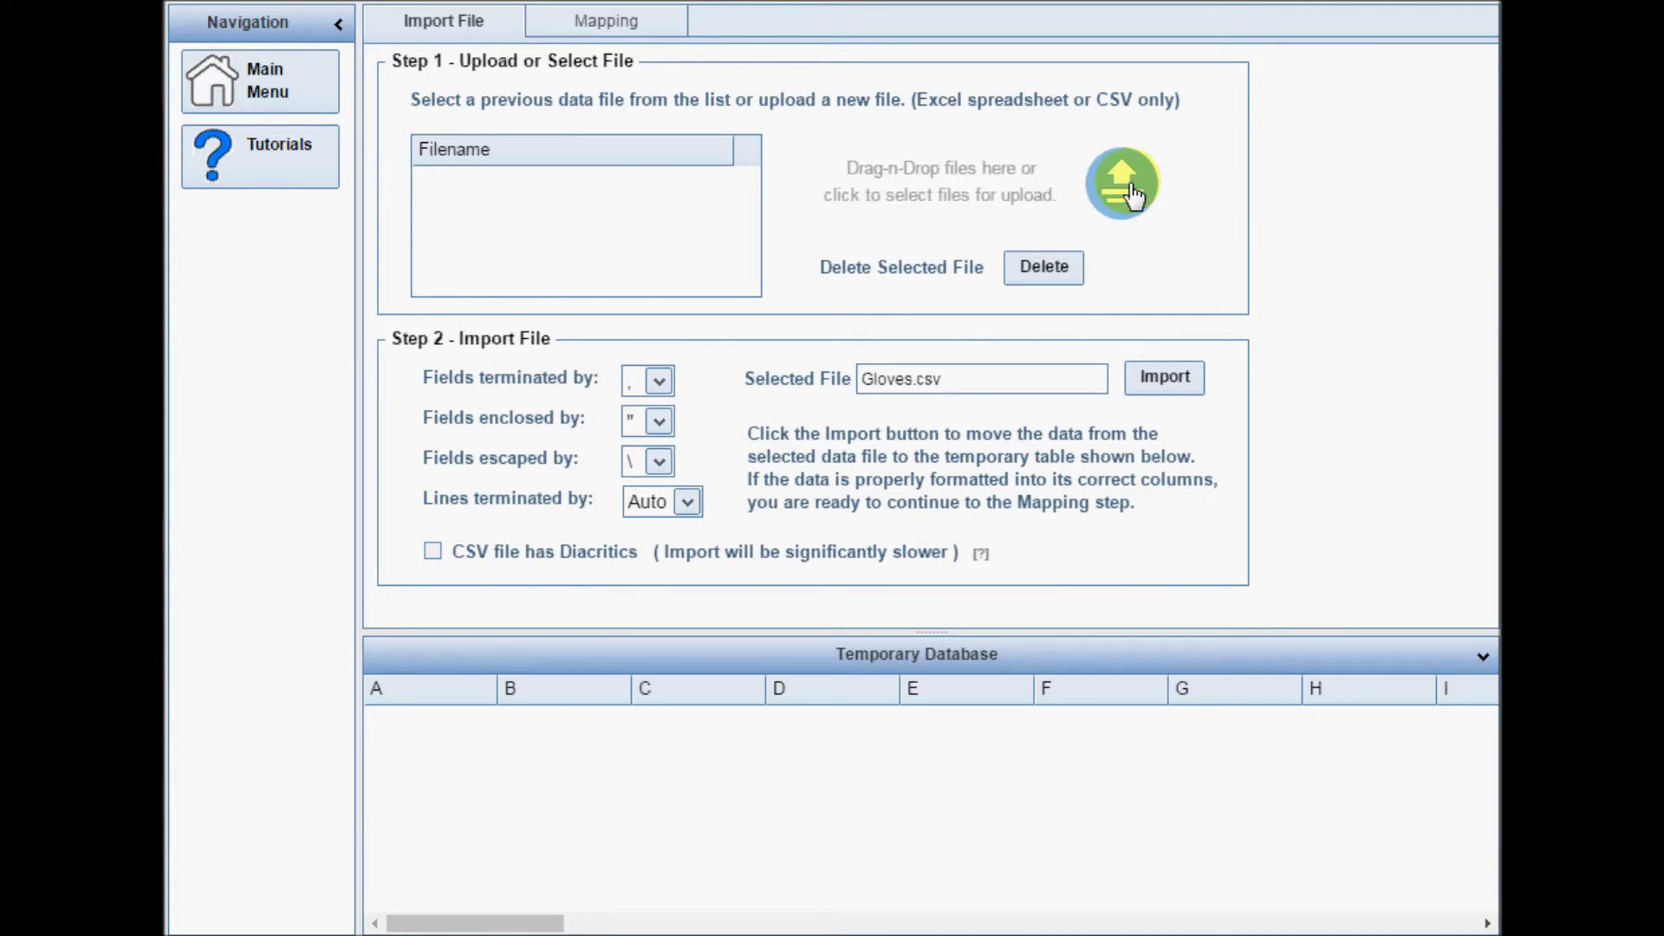
{"action": "left_click", "coordinate": [1127, 186]}
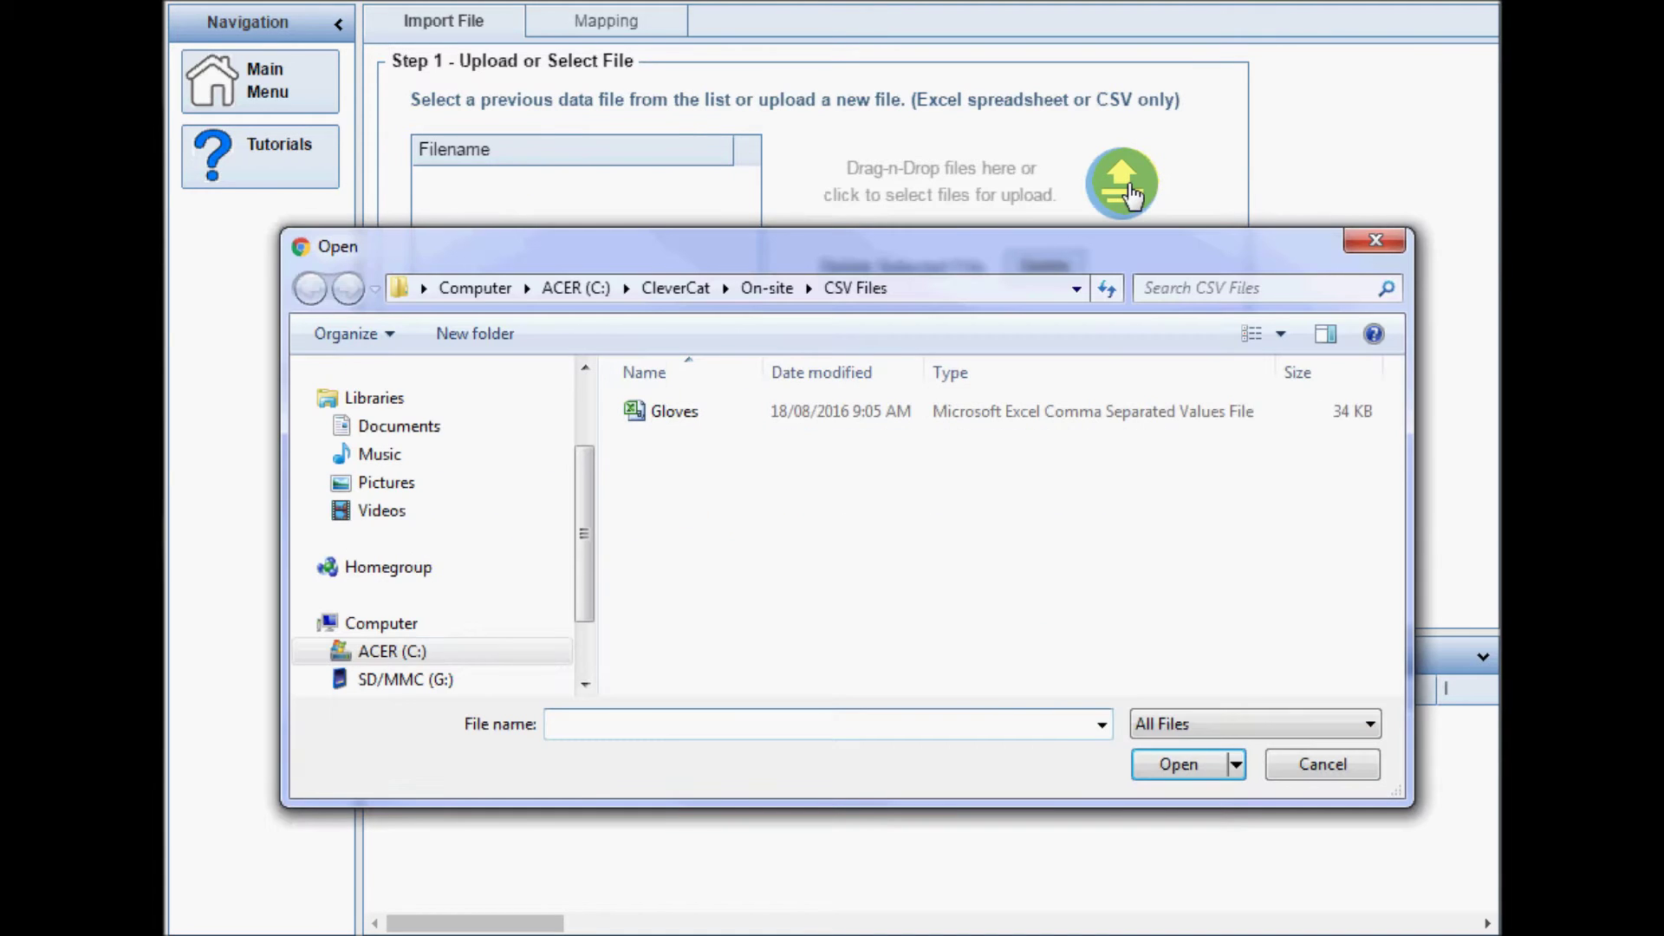
{"action": "double_click", "coordinate": [664, 413]}
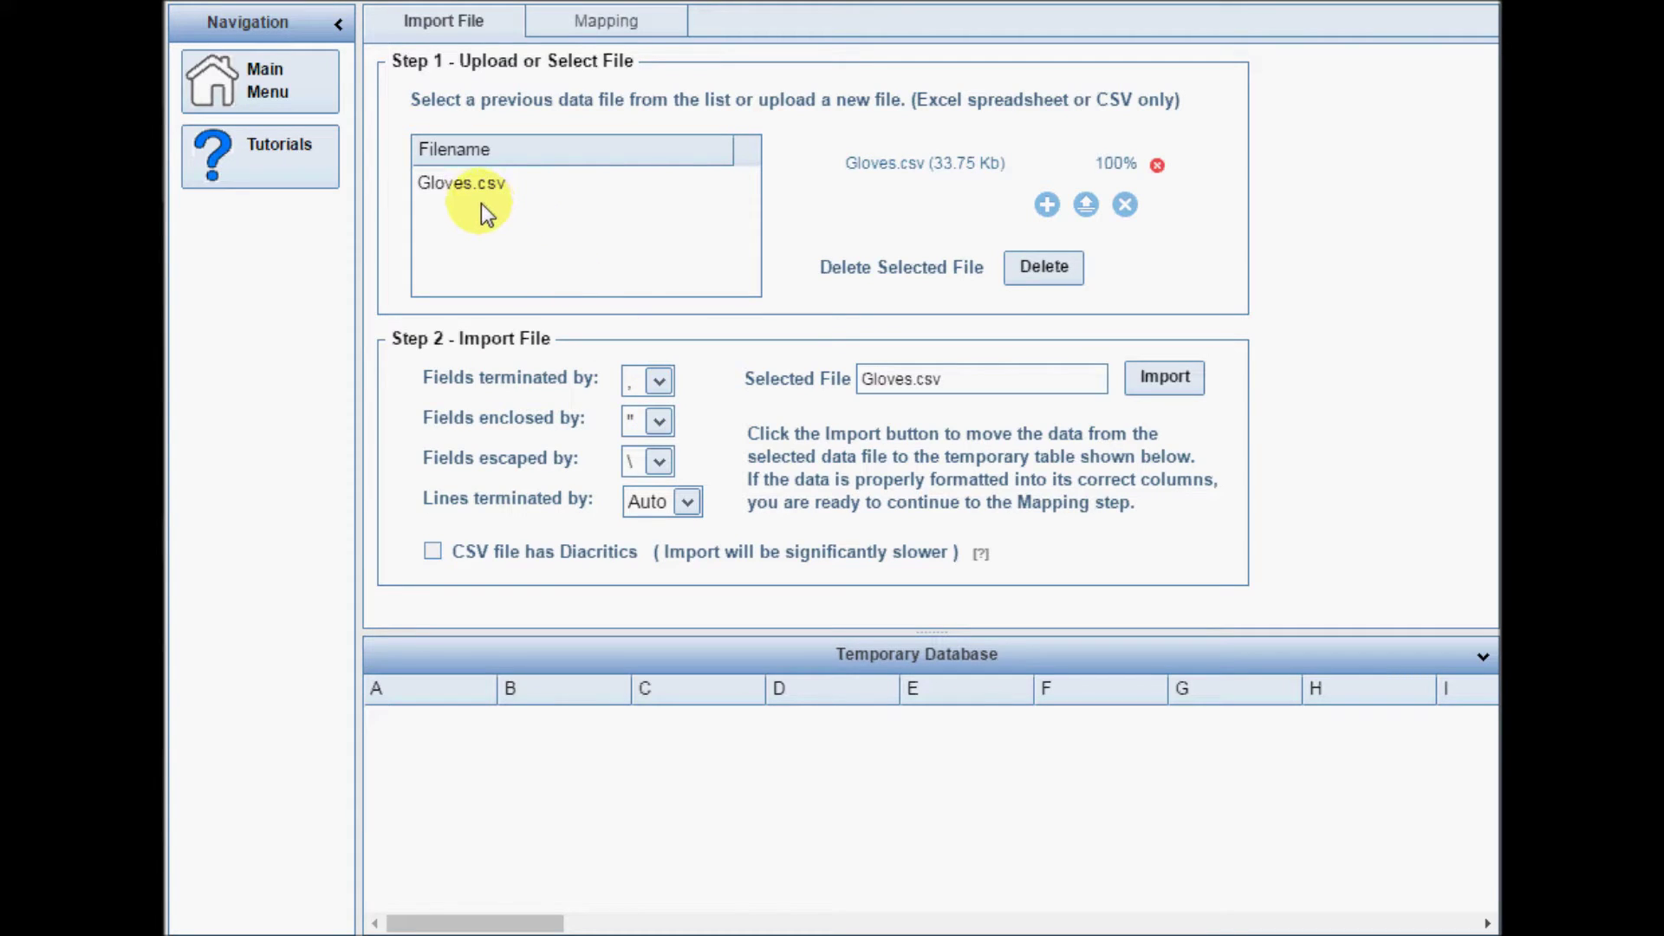
{"action": "left_click", "coordinate": [462, 192]}
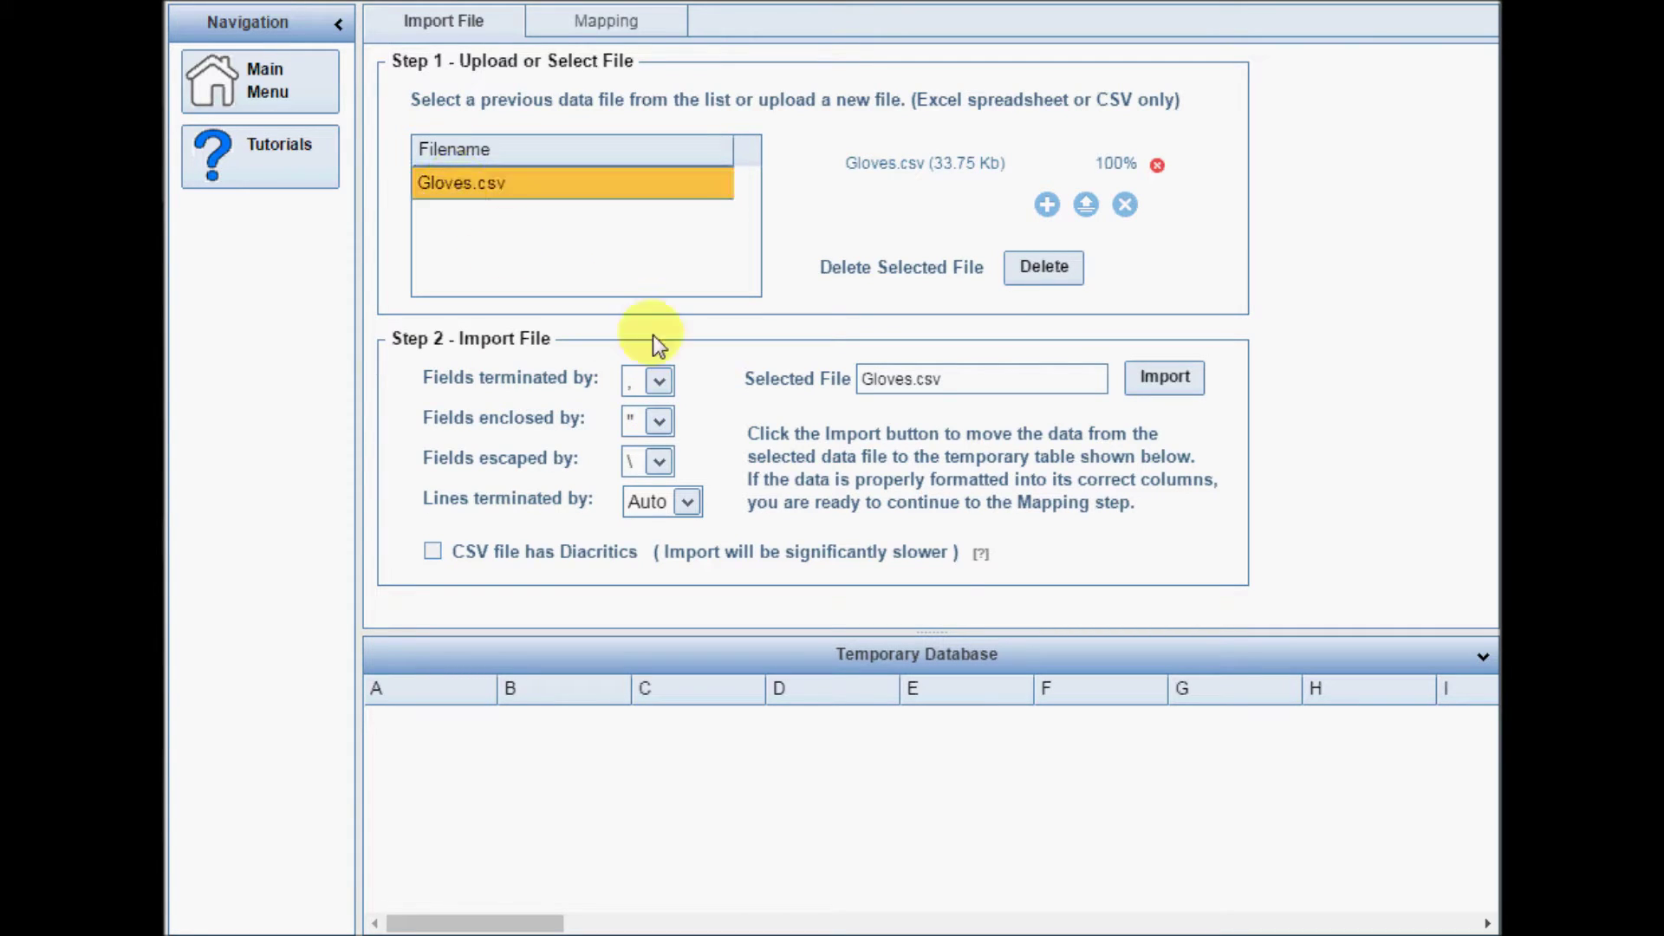
{"action": "left_click_drag", "start_coordinate": [959, 378], "coordinate": [844, 376]}
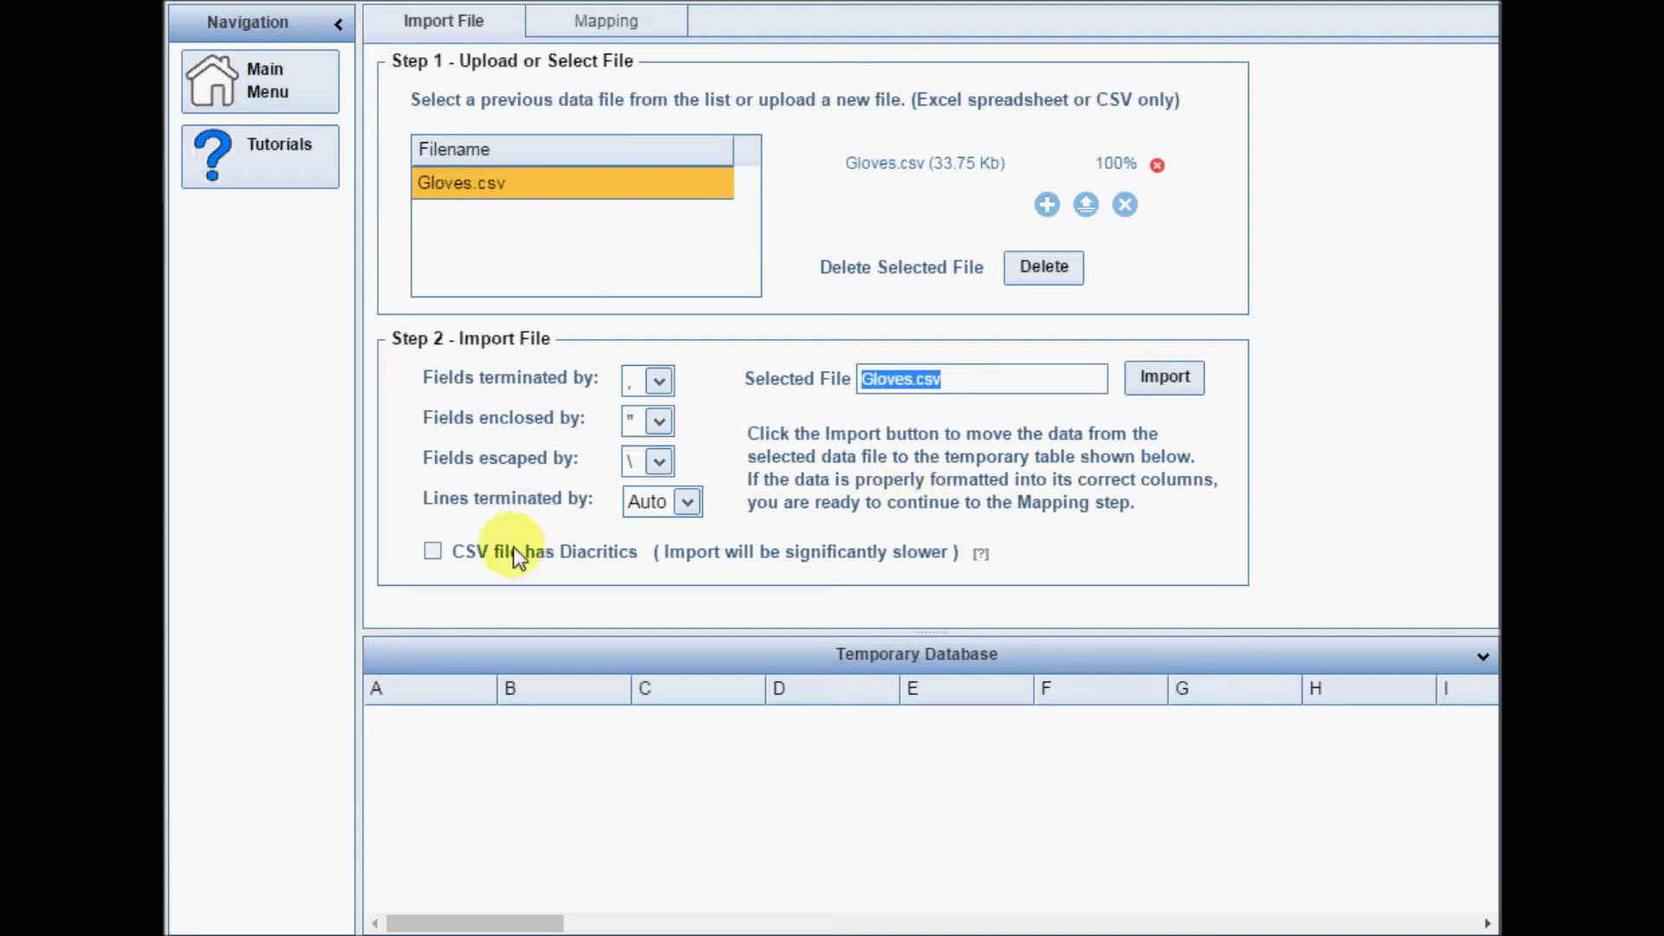
{"action": "left_click", "coordinate": [433, 551]}
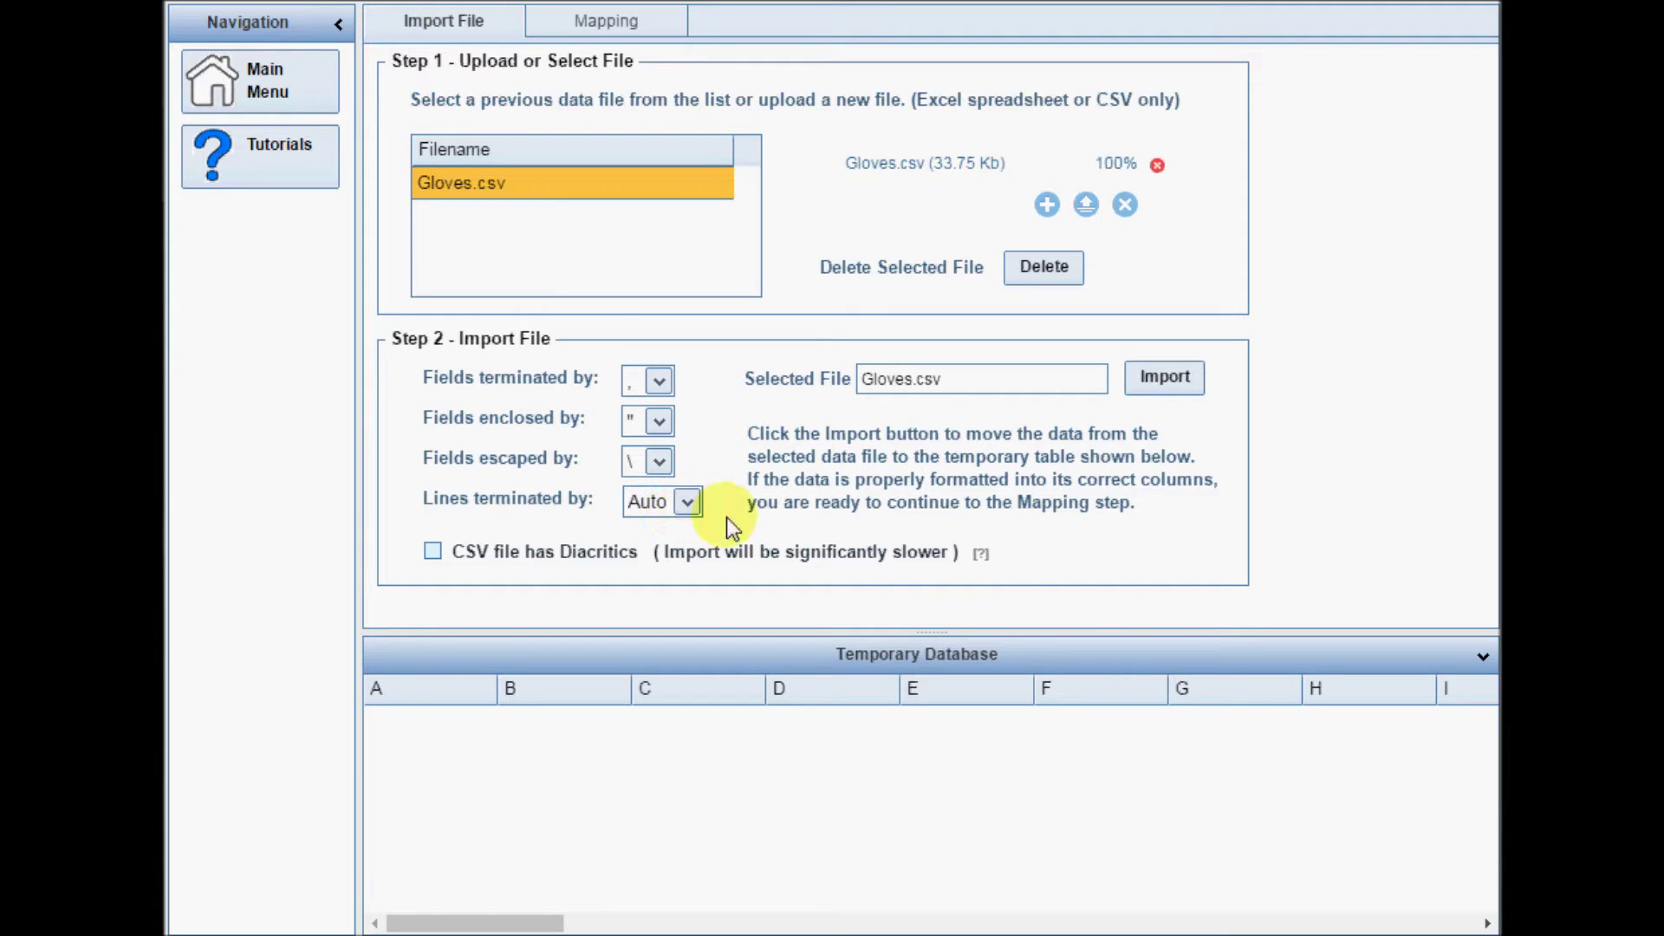
Import Gloves.csv rows into the Temporary Database and move on to Column Mapping
{"action": "left_click", "coordinate": [1166, 386]}
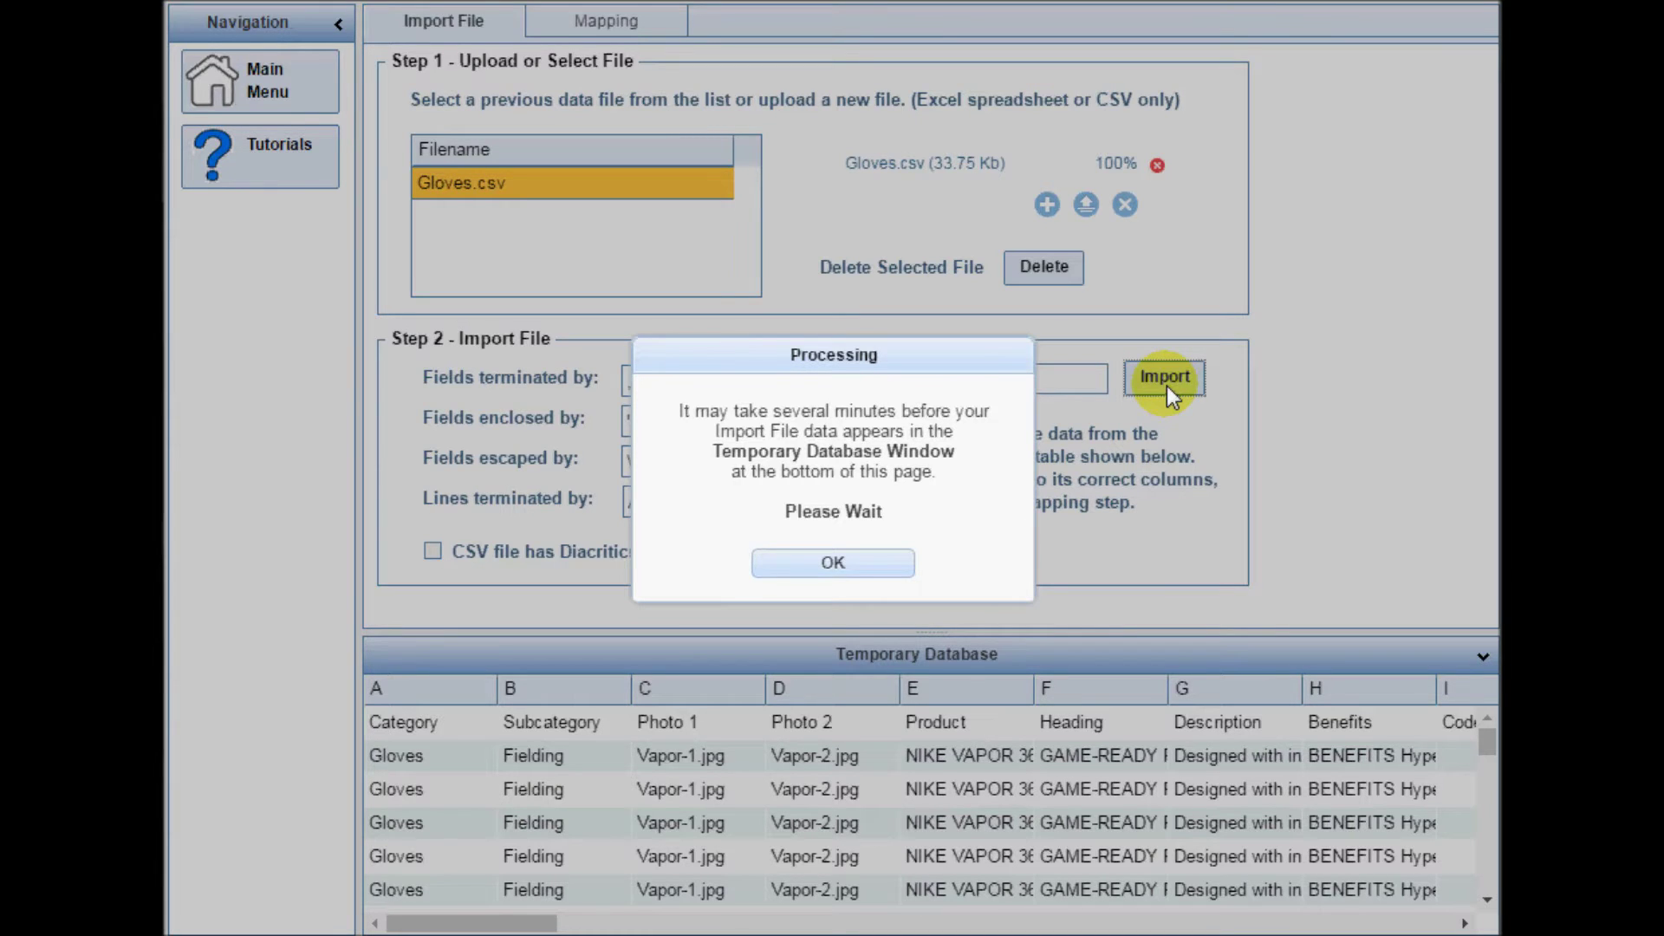
{"action": "left_click", "coordinate": [834, 564]}
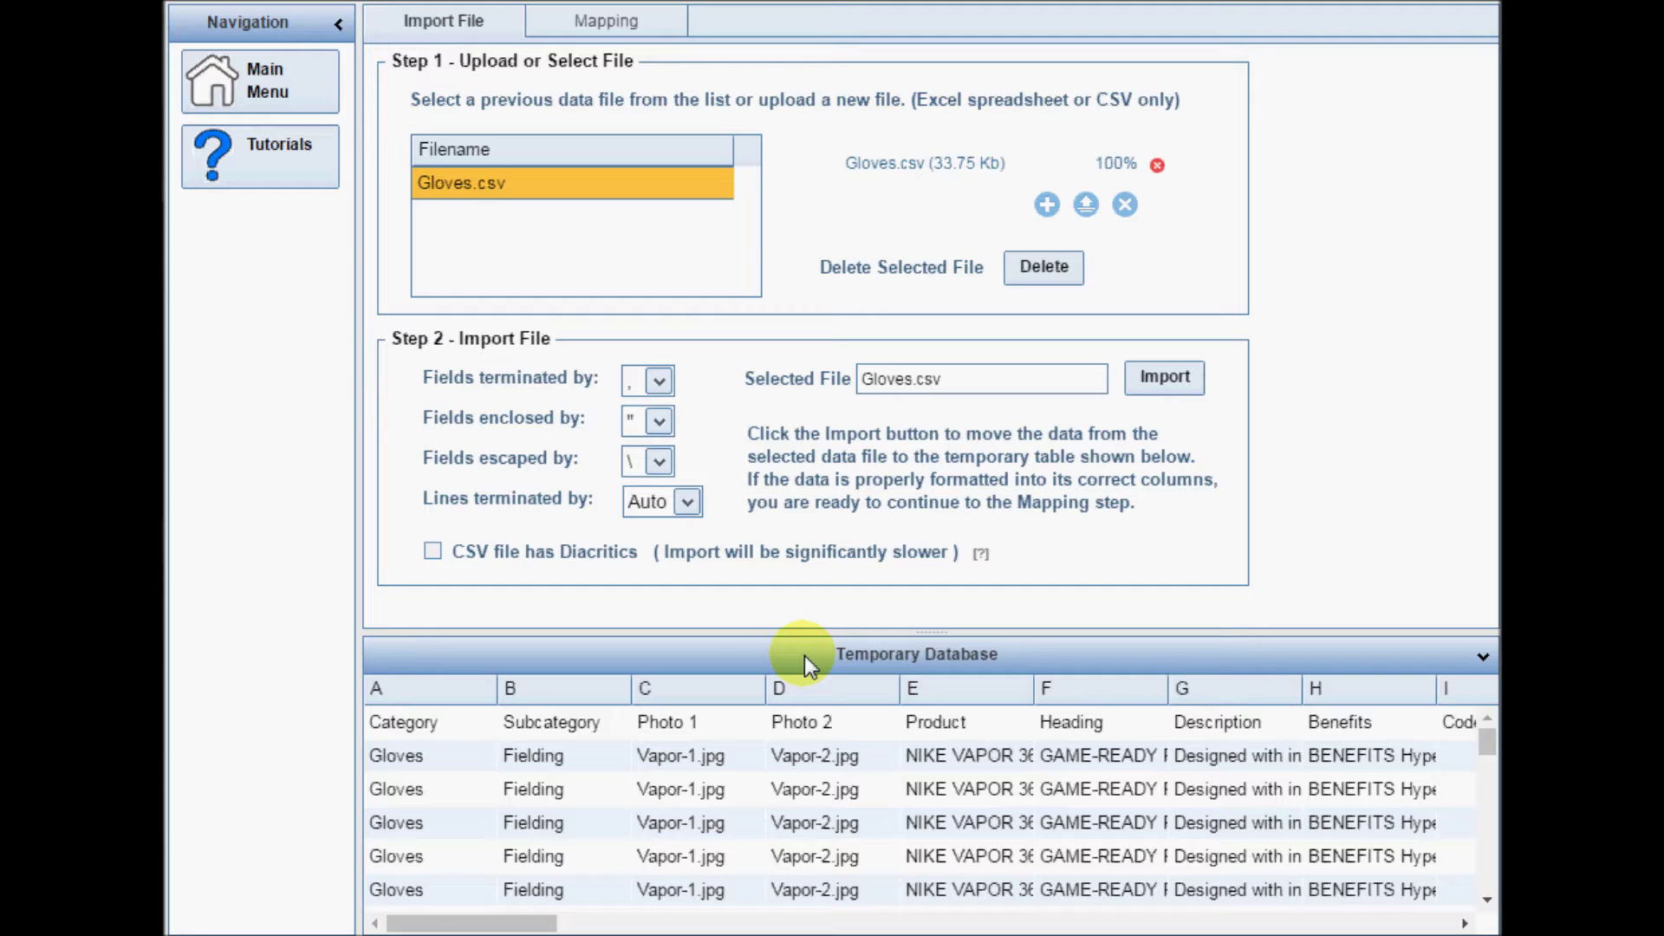
{"action": "left_click", "coordinate": [611, 24]}
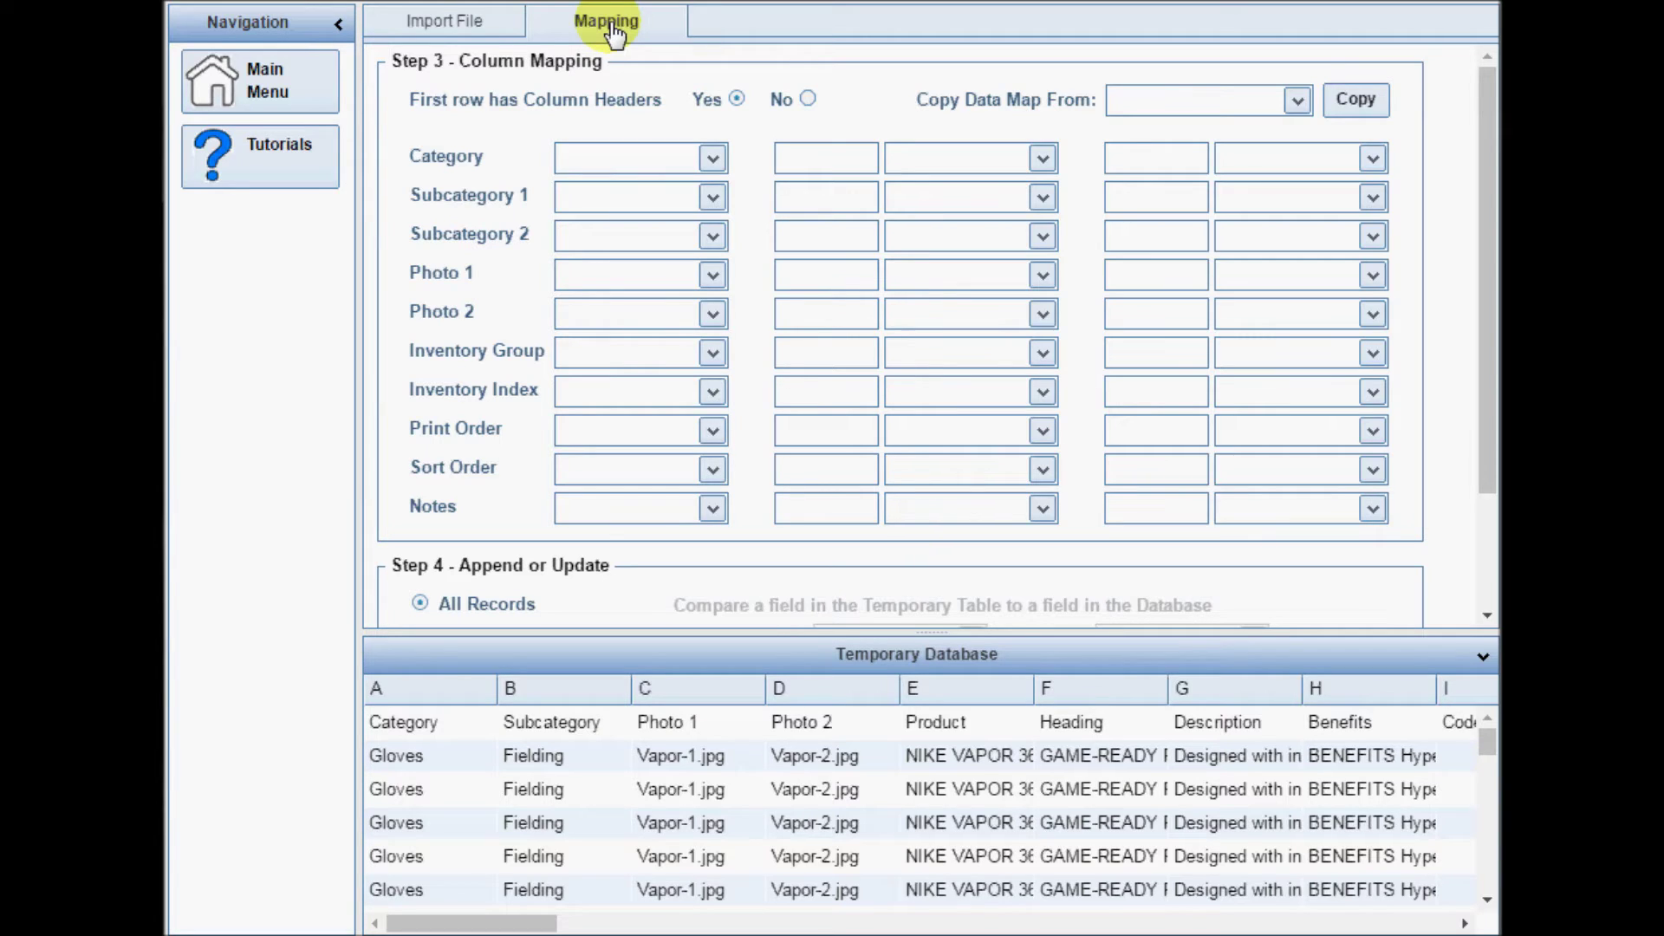
Map Category to the Category column and Photo 1 to Photo 1, and widen Product column E
{"action": "left_click", "coordinate": [712, 159]}
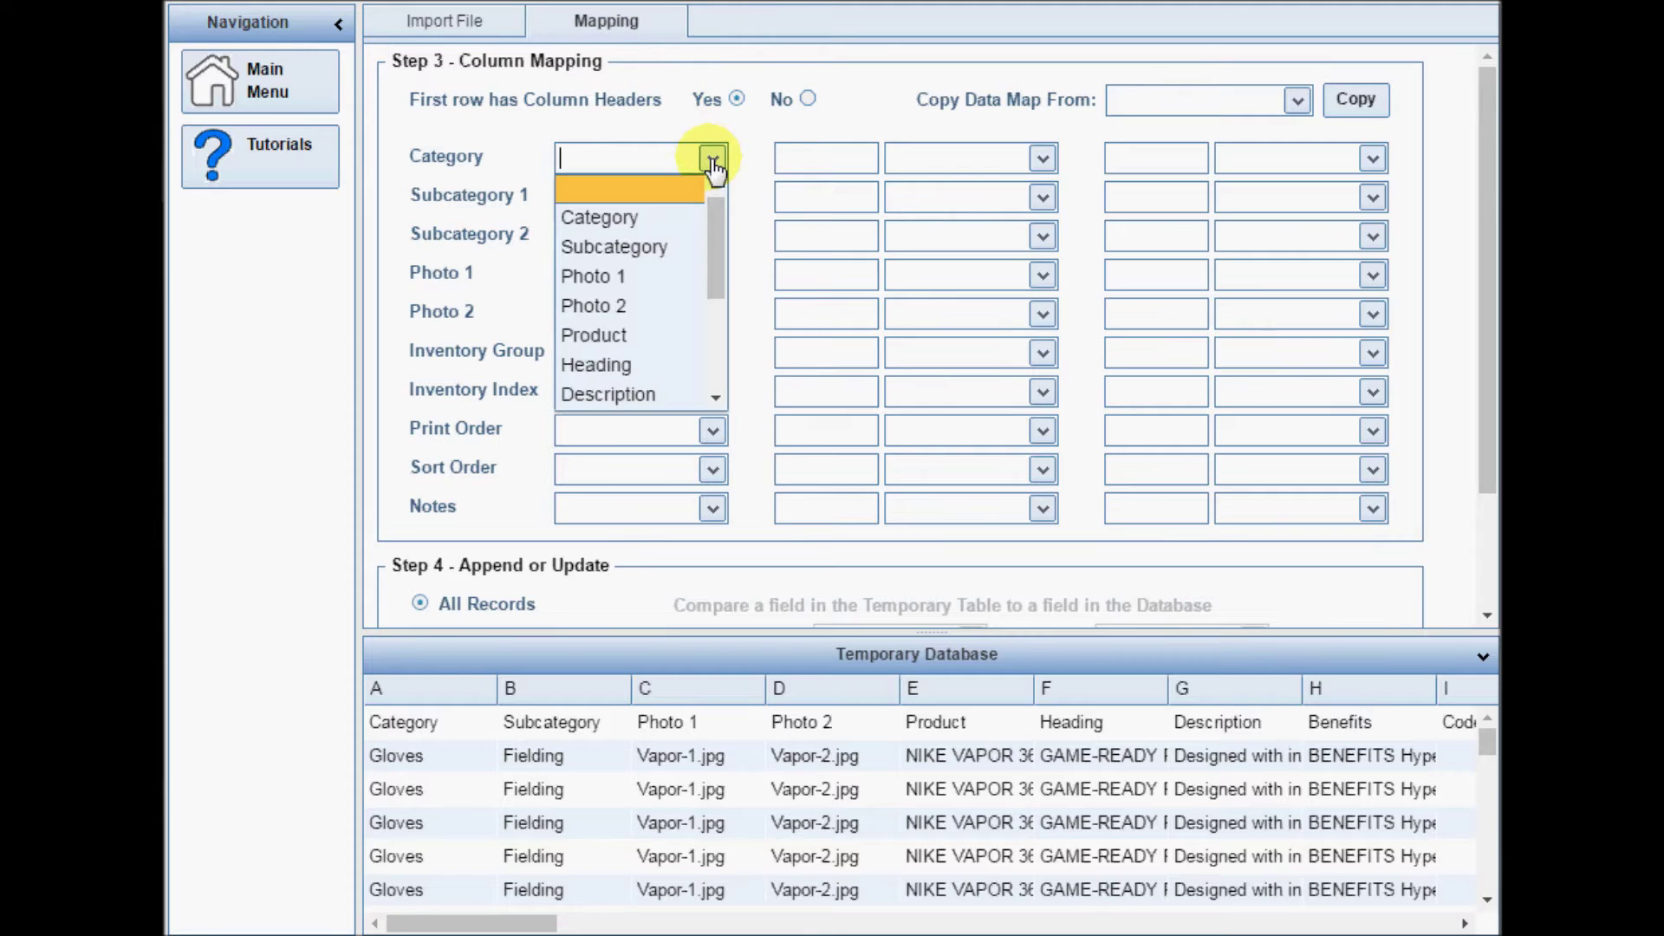
{"action": "left_click", "coordinate": [653, 224]}
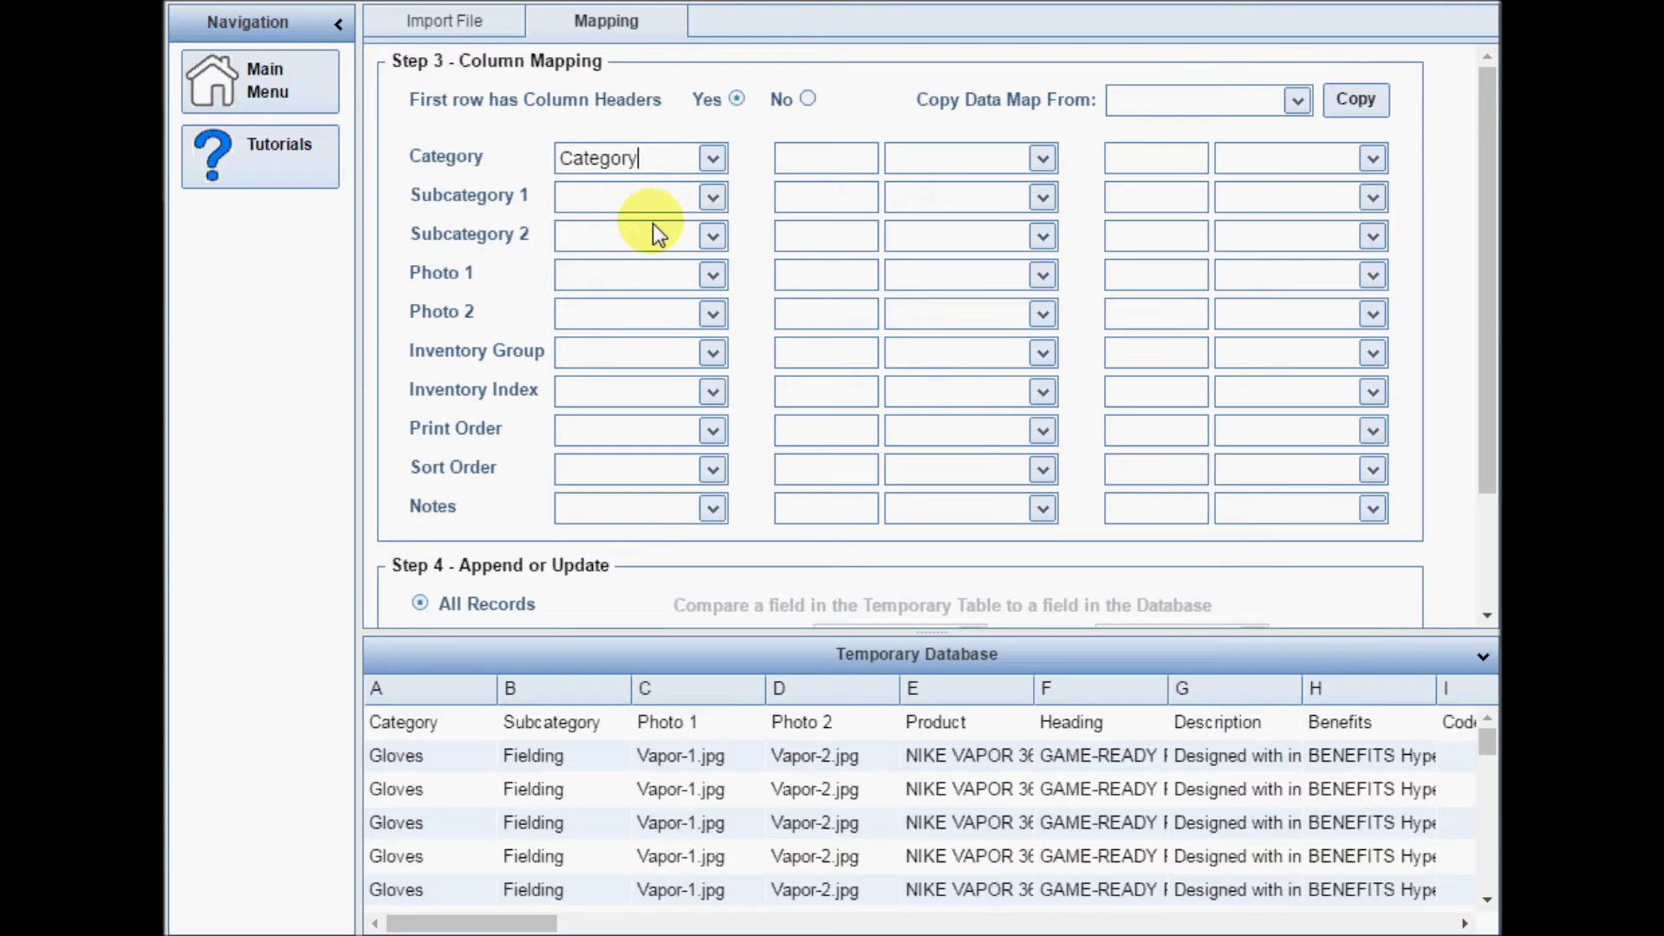
{"action": "left_click", "coordinate": [714, 278]}
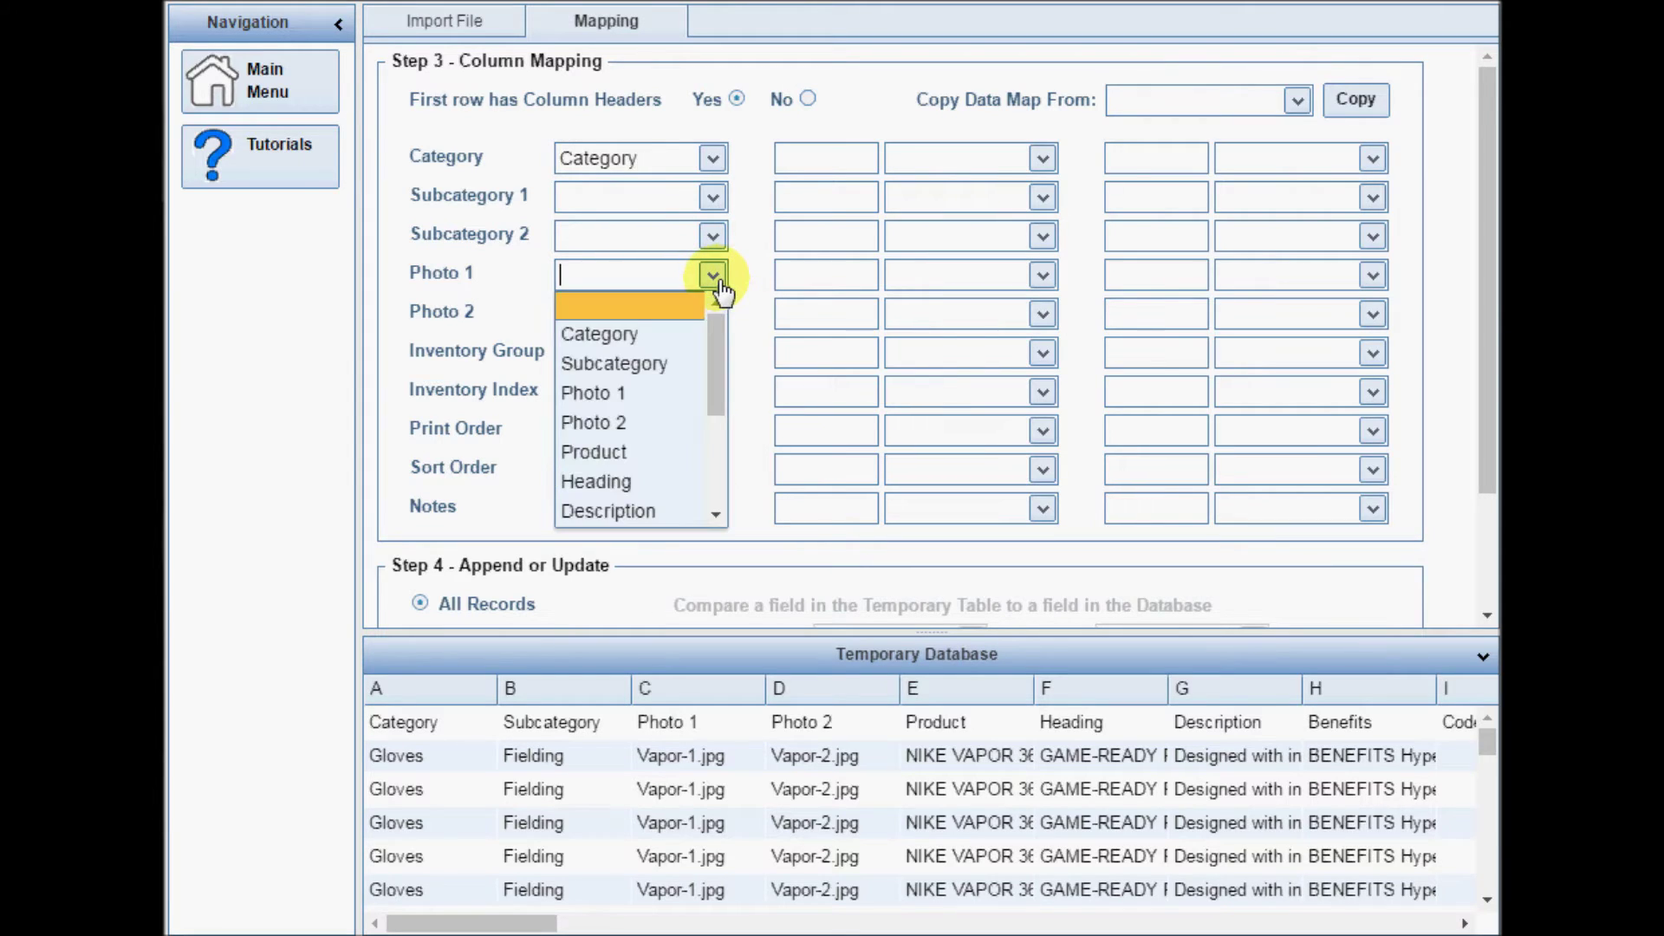
{"action": "left_click", "coordinate": [638, 393]}
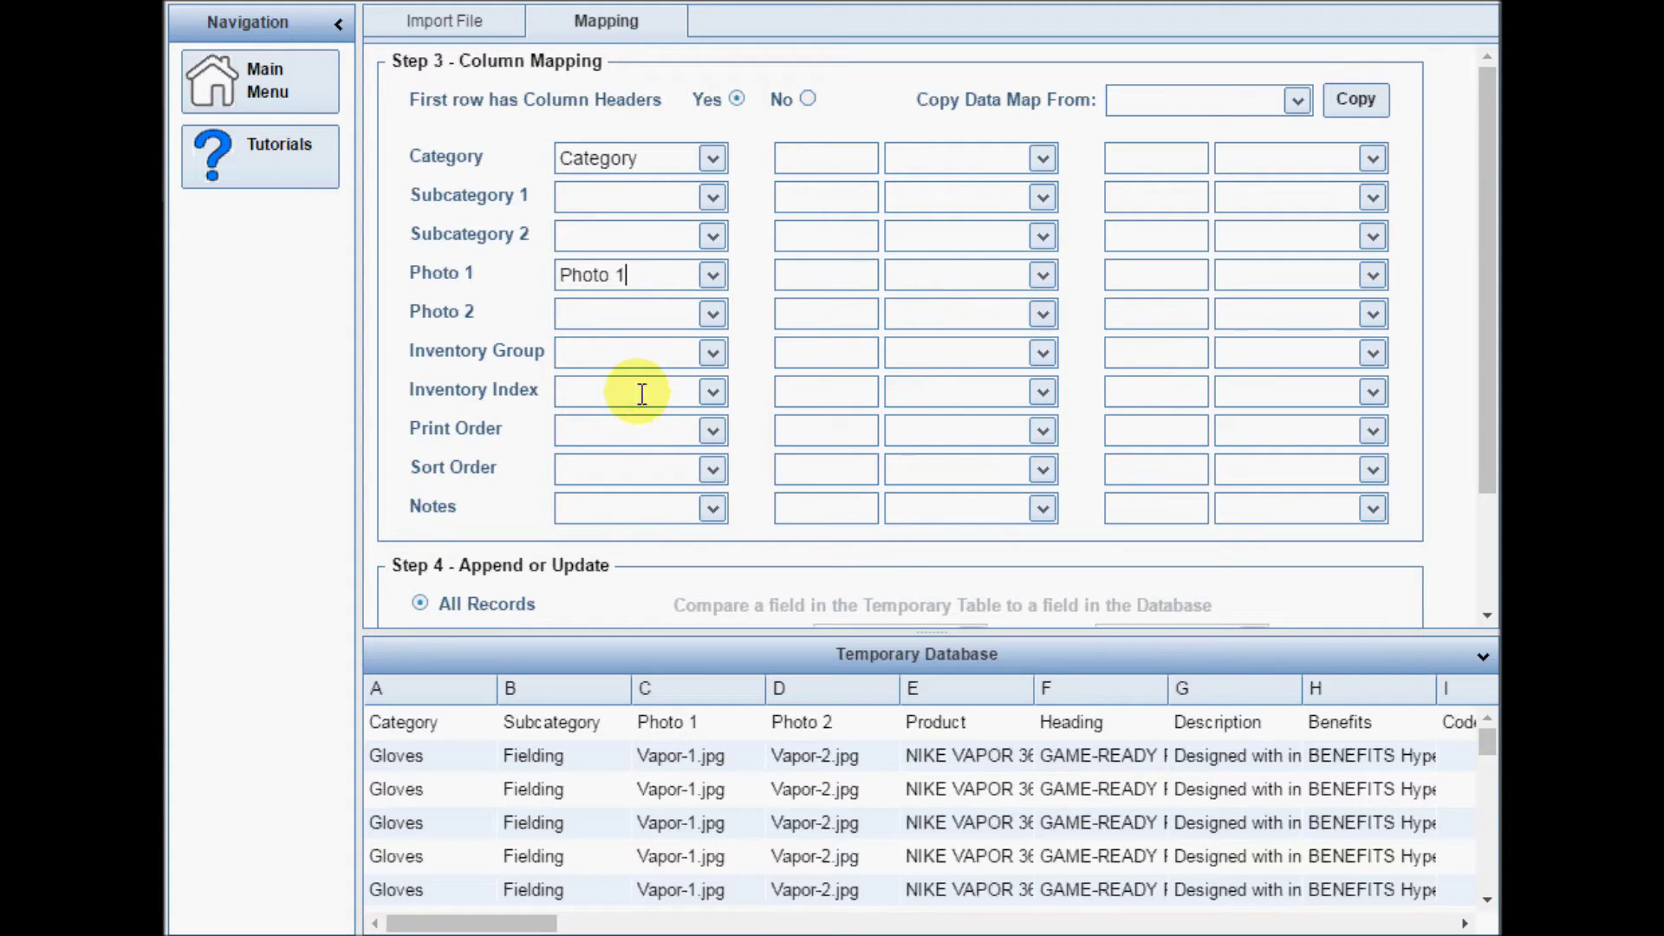
{"action": "left_click", "coordinate": [713, 353]}
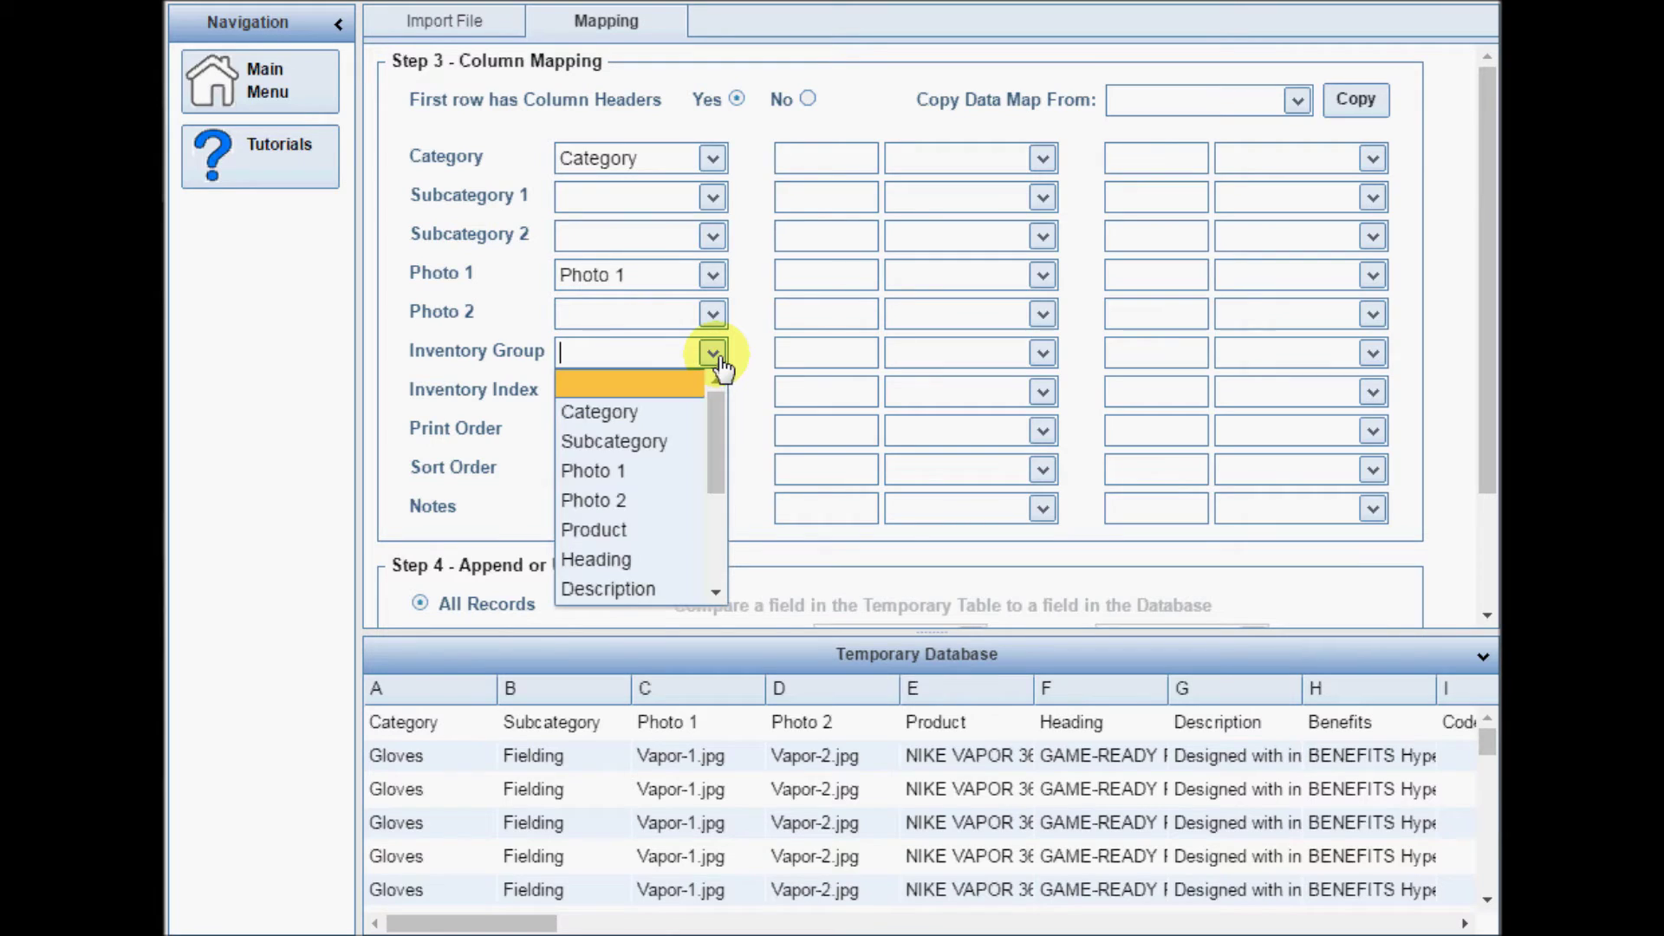
{"action": "left_click", "coordinate": [718, 355]}
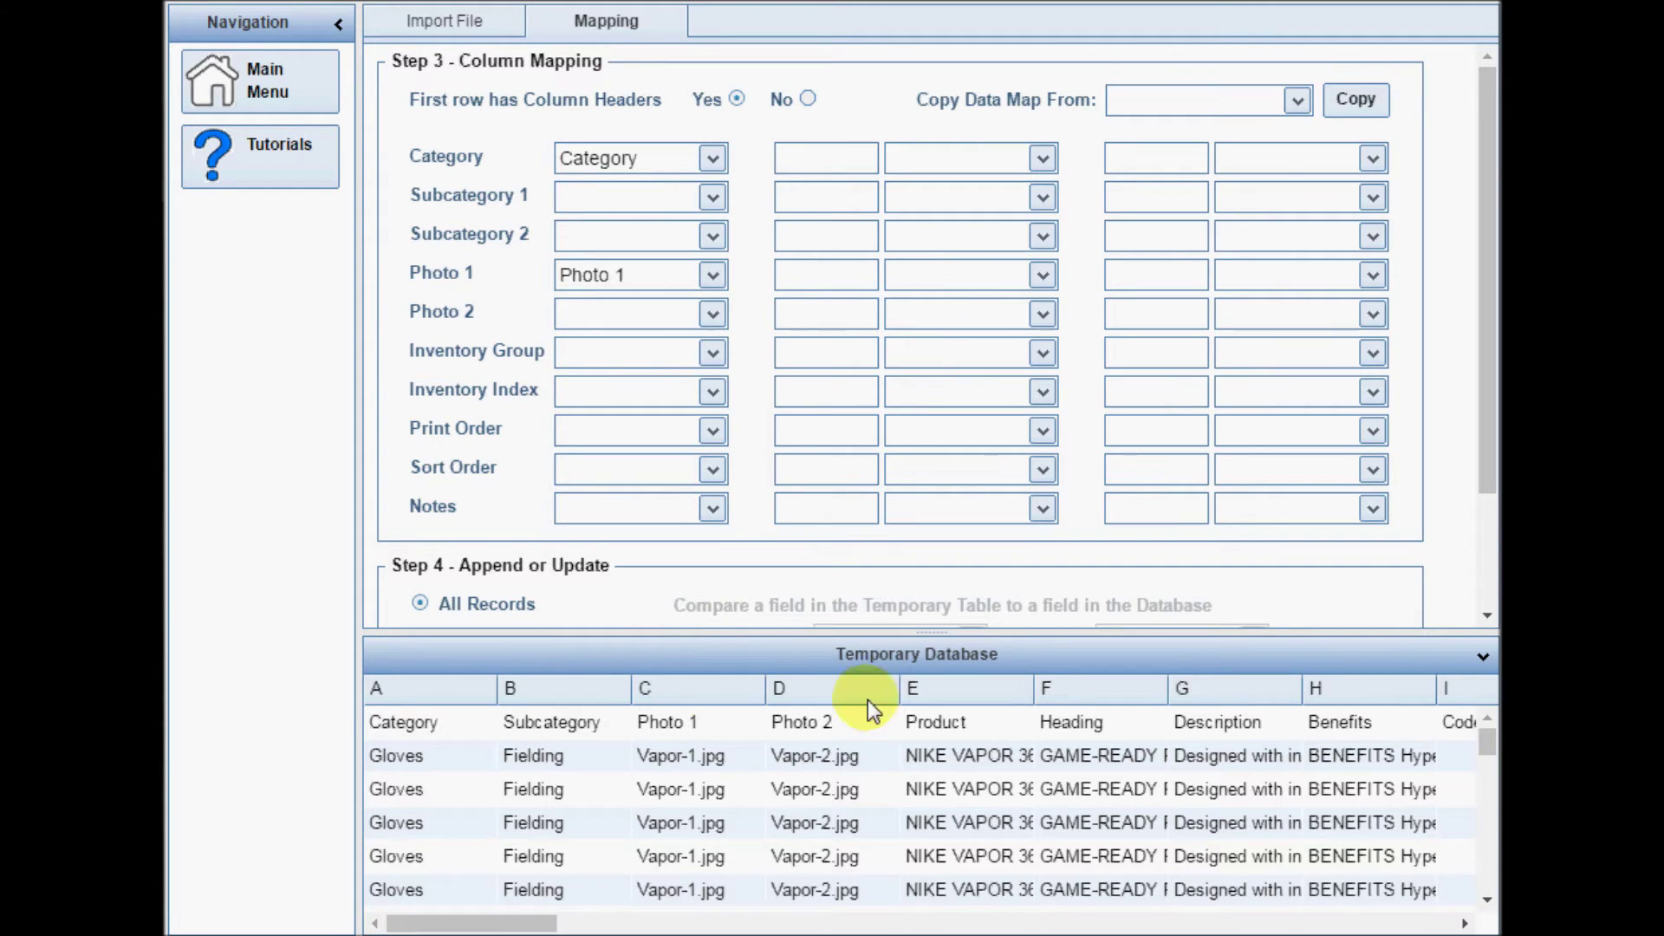
{"action": "left_click_drag", "start_coordinate": [1029, 694], "coordinate": [1106, 691]}
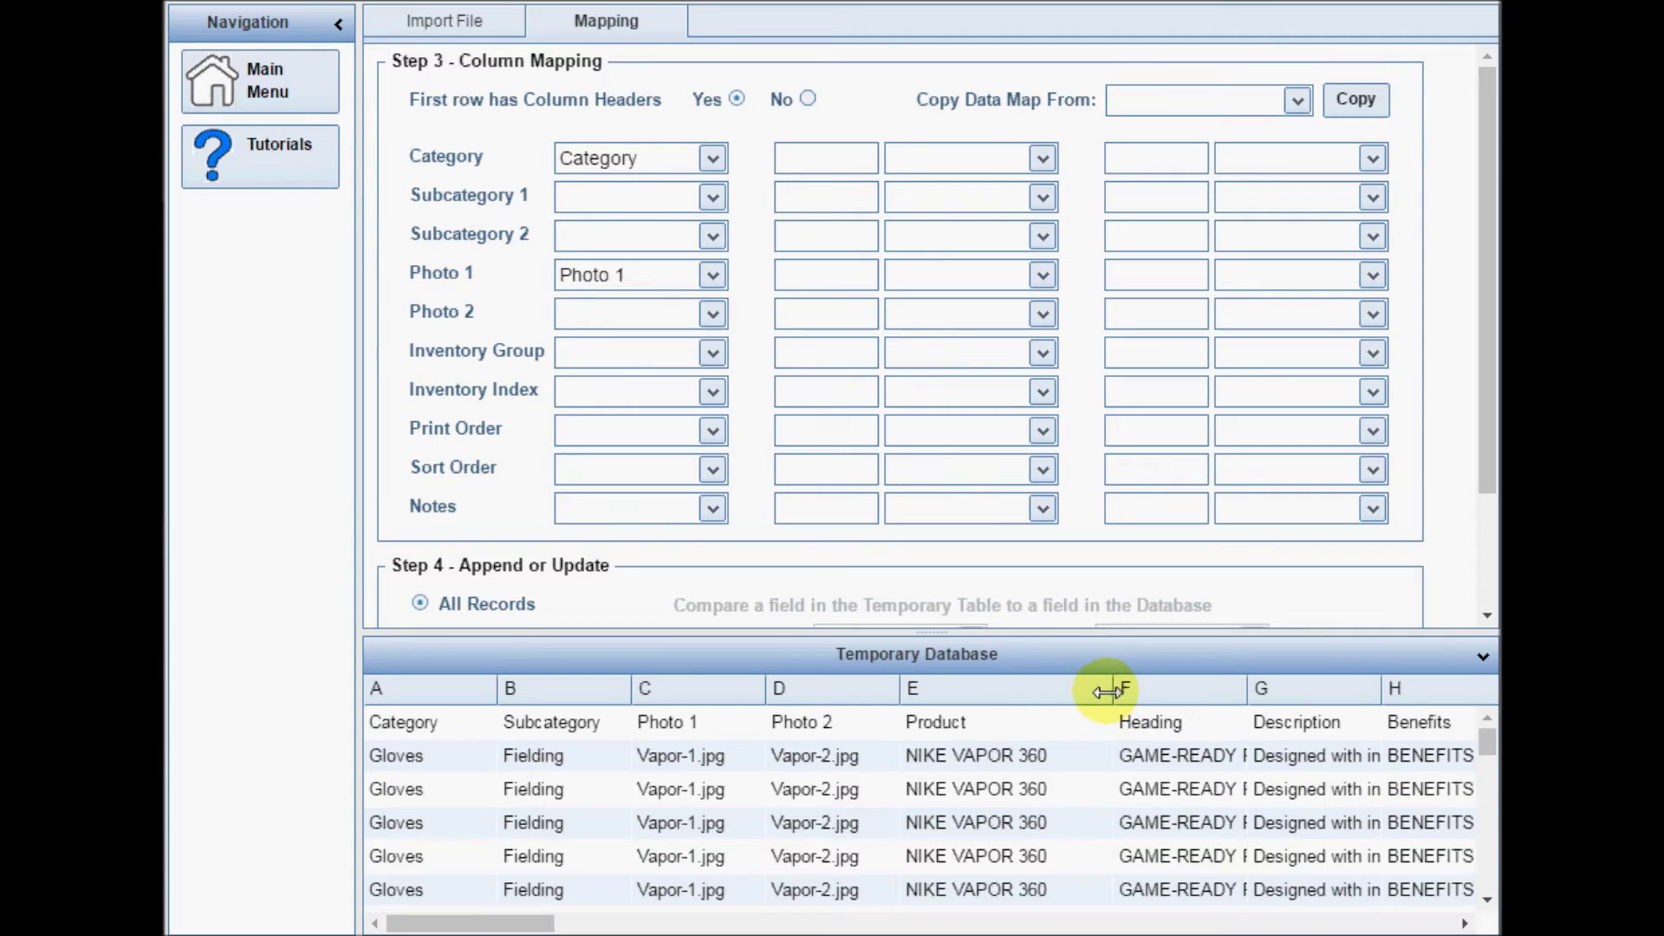
Map Inventory Group and the second Category slot to Product, and Subcategory 1 to Heading
{"action": "left_click", "coordinate": [715, 358]}
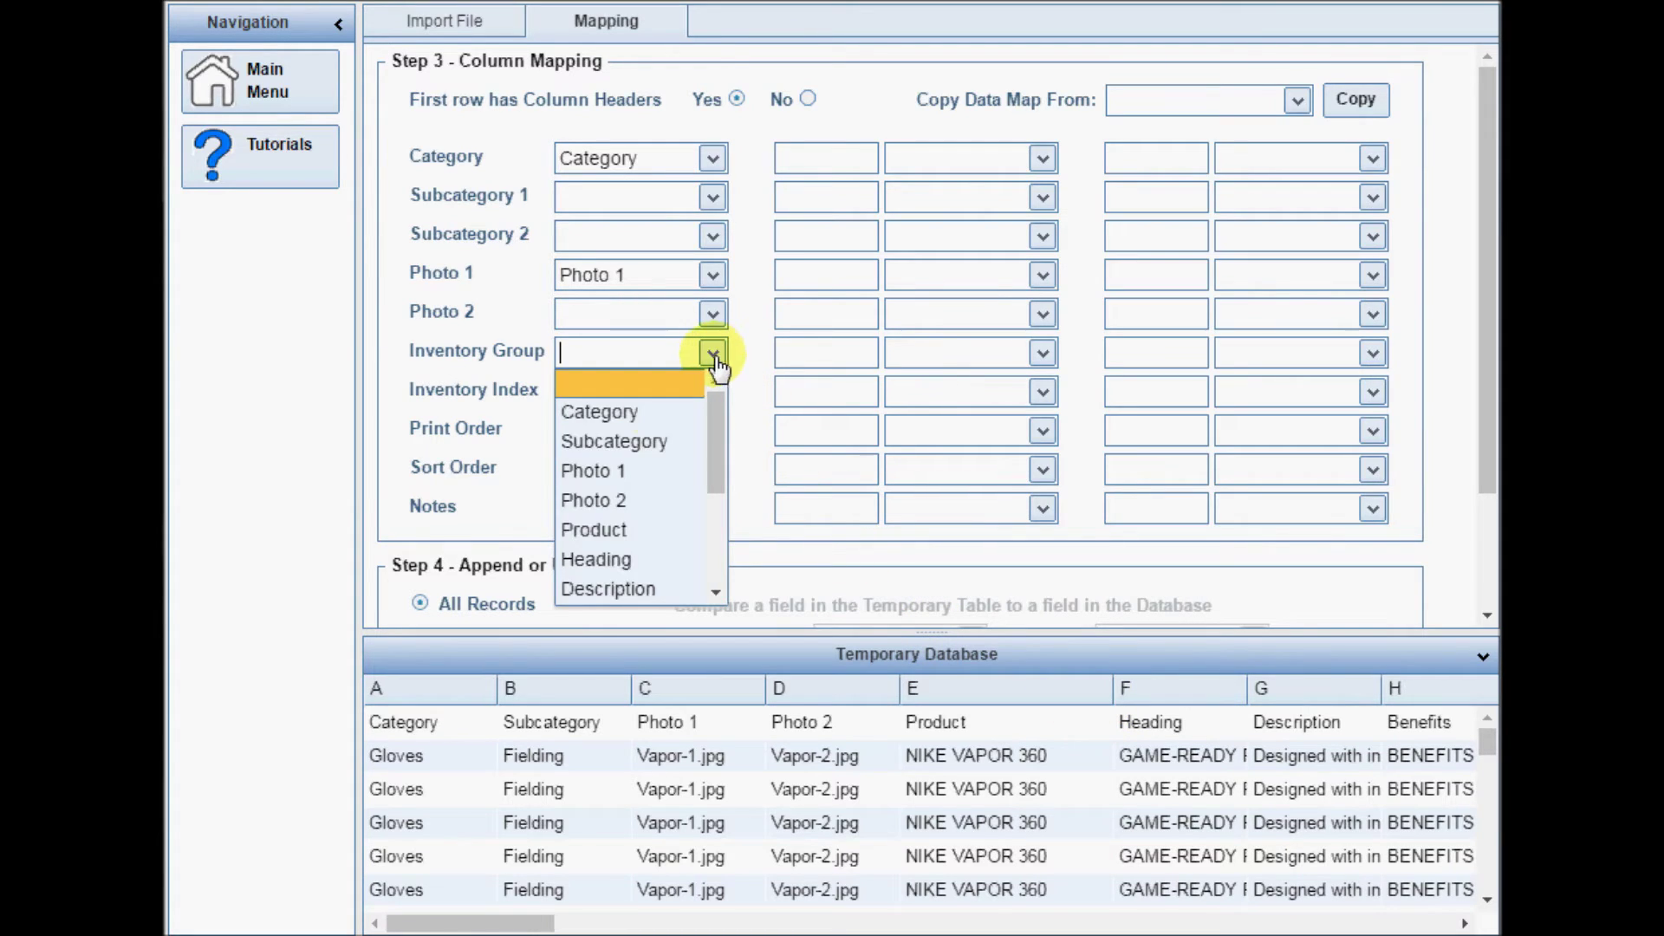
{"action": "left_click", "coordinate": [627, 534]}
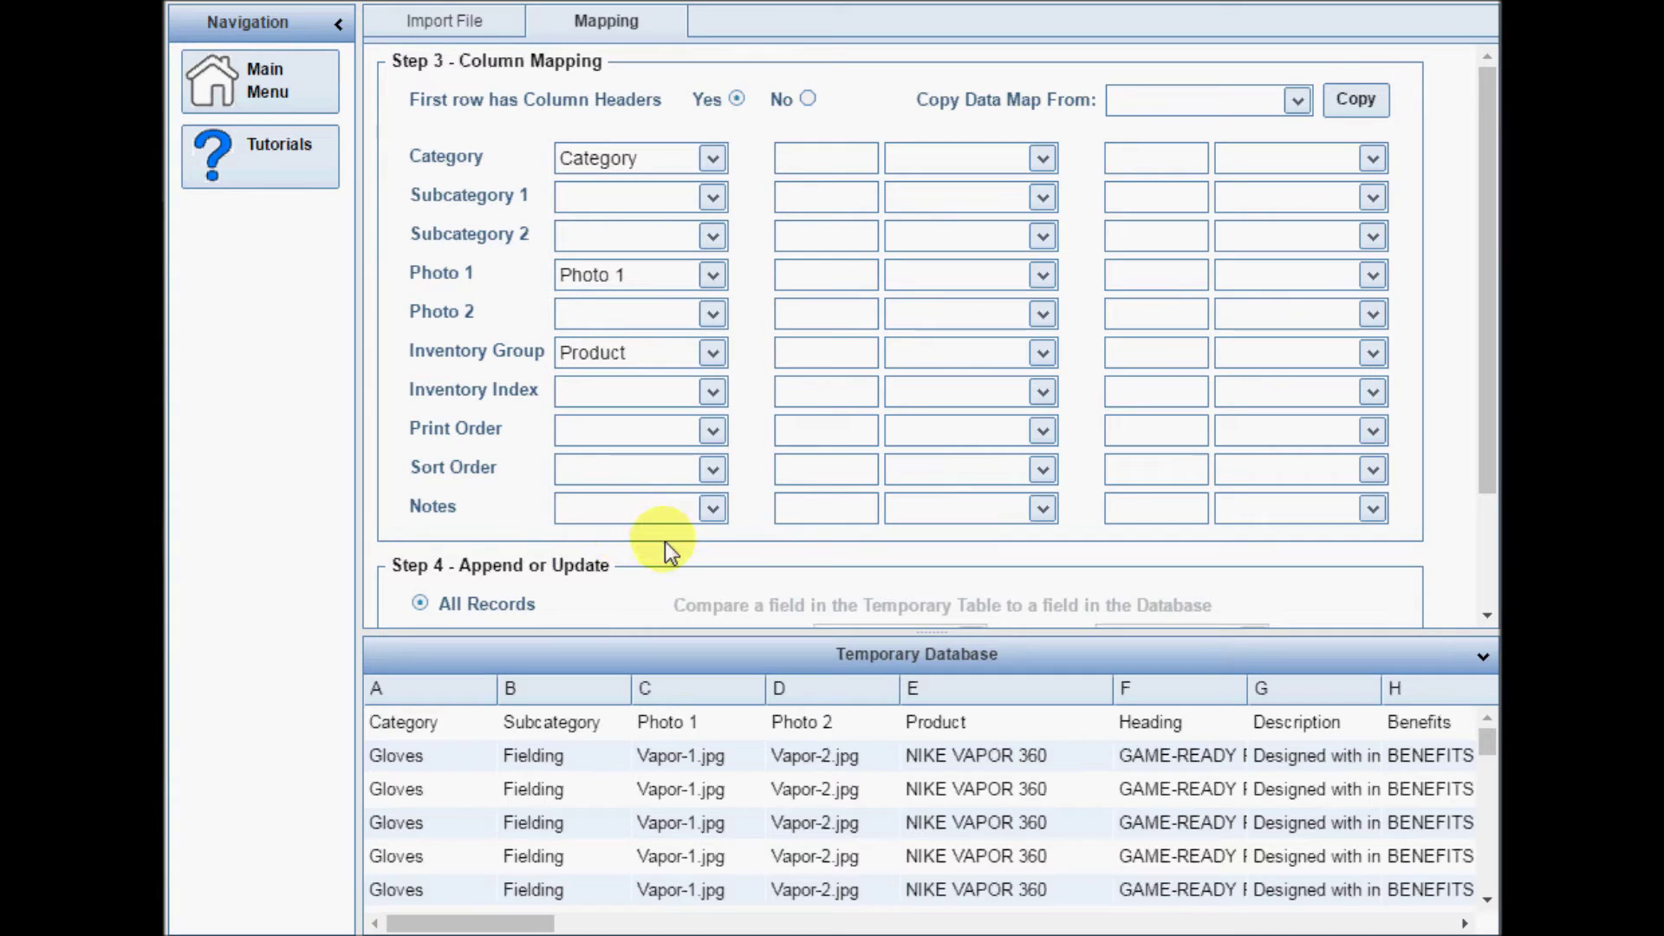
{"action": "left_click", "coordinate": [1043, 162]}
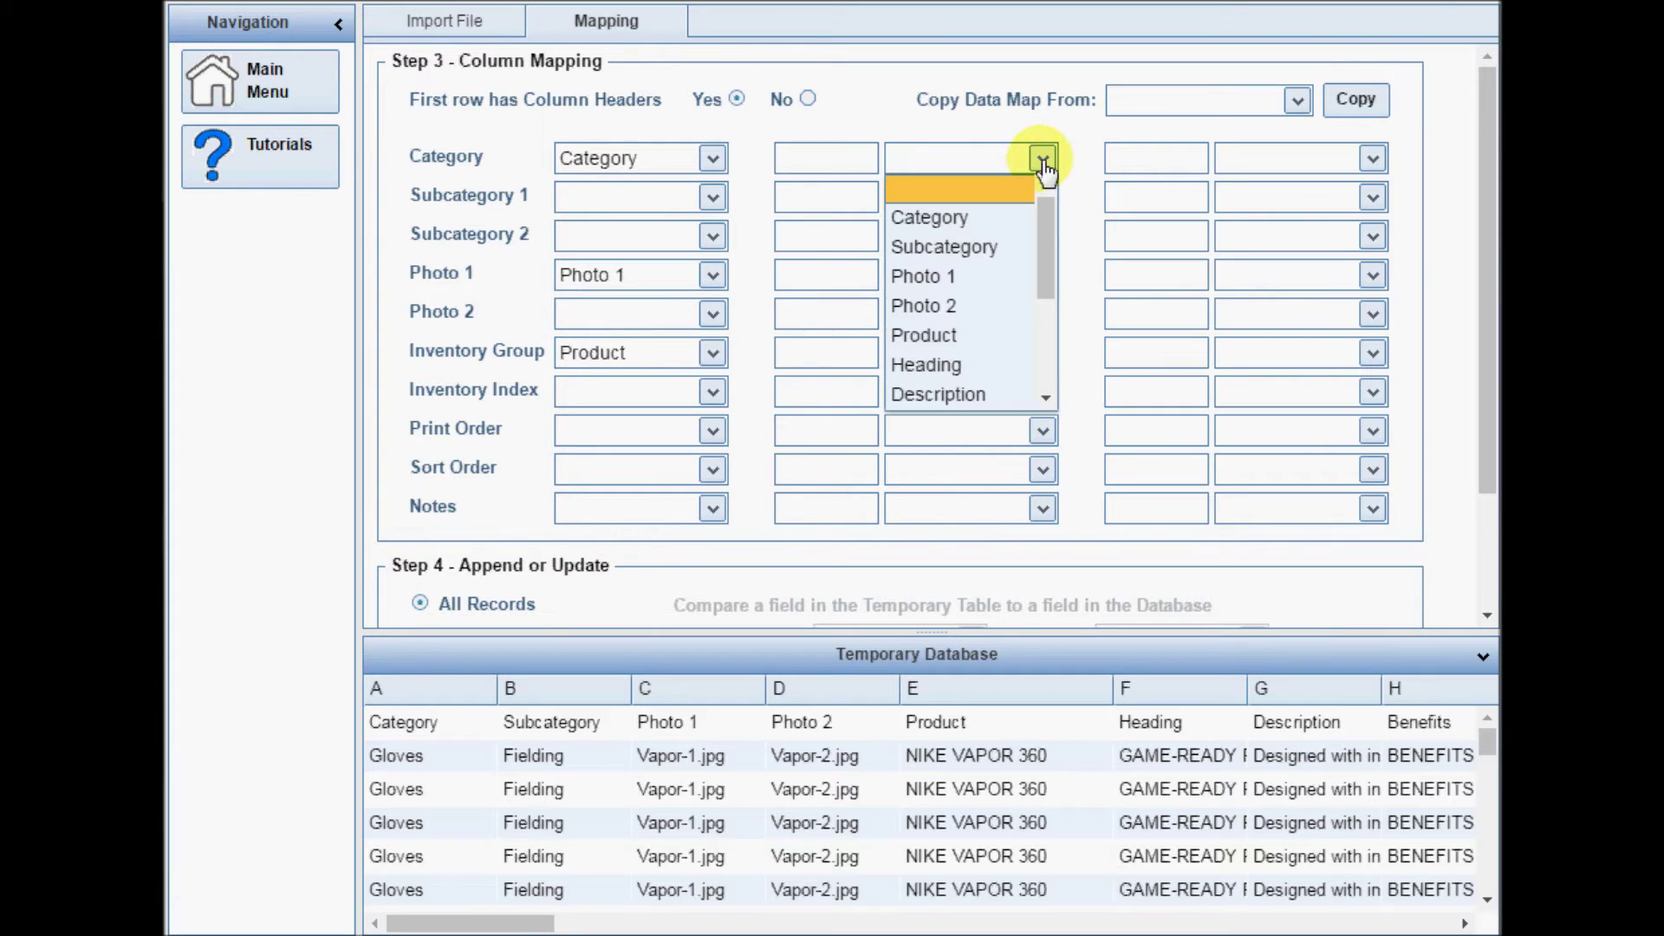
{"action": "left_click", "coordinate": [955, 334]}
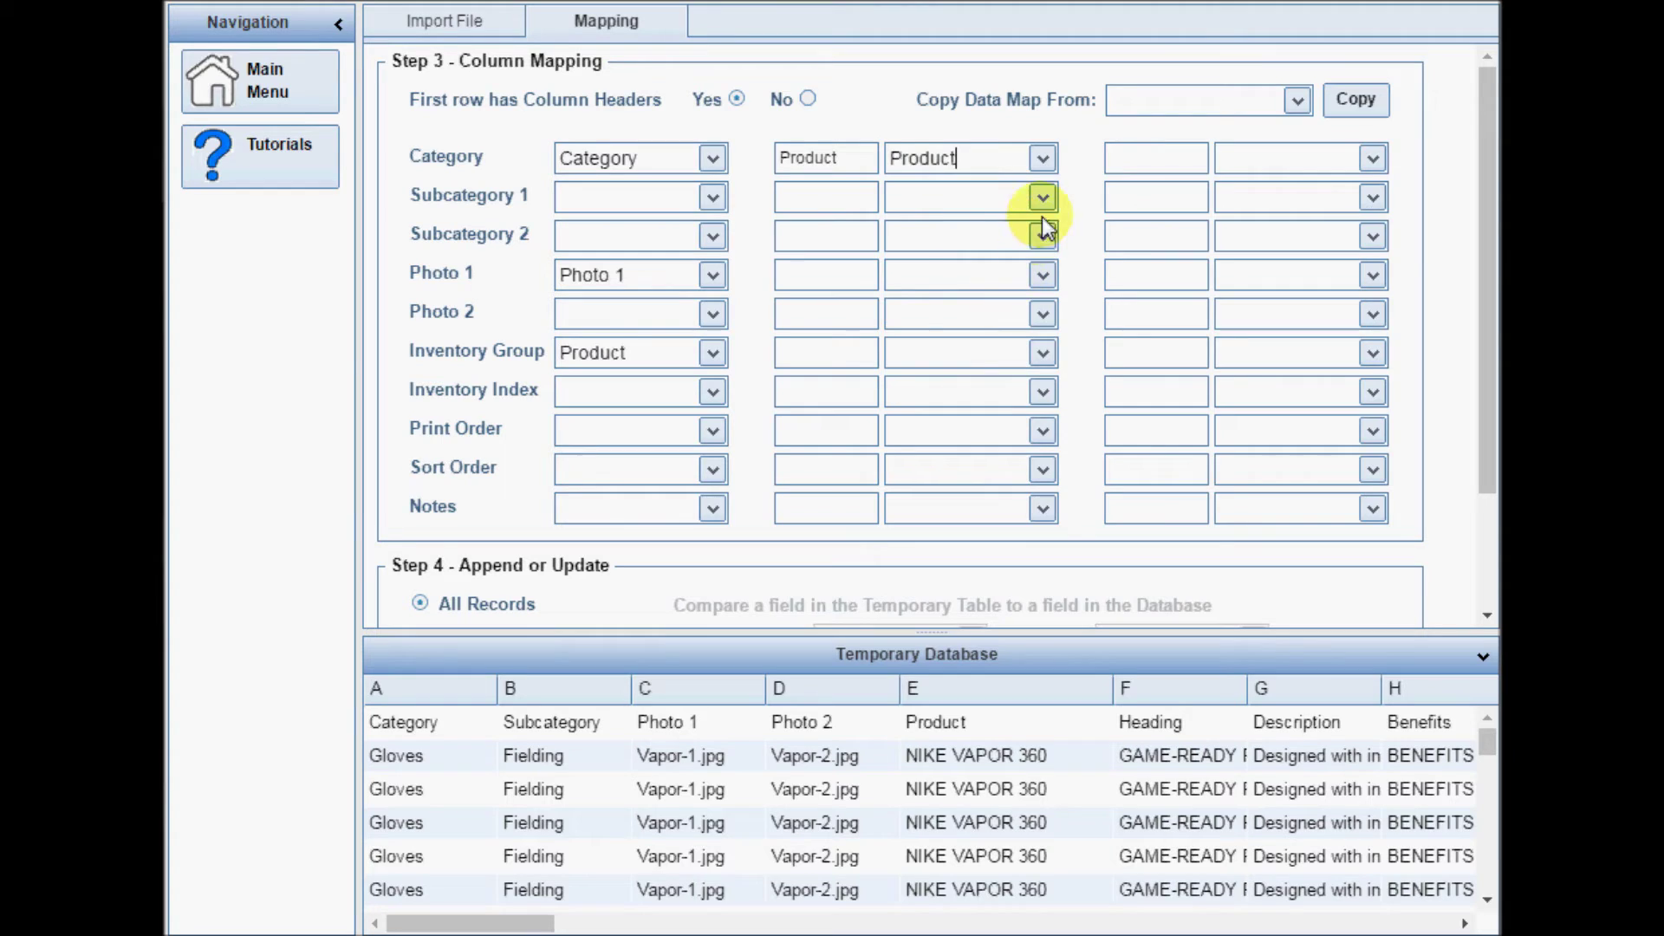
{"action": "left_click", "coordinate": [1043, 201]}
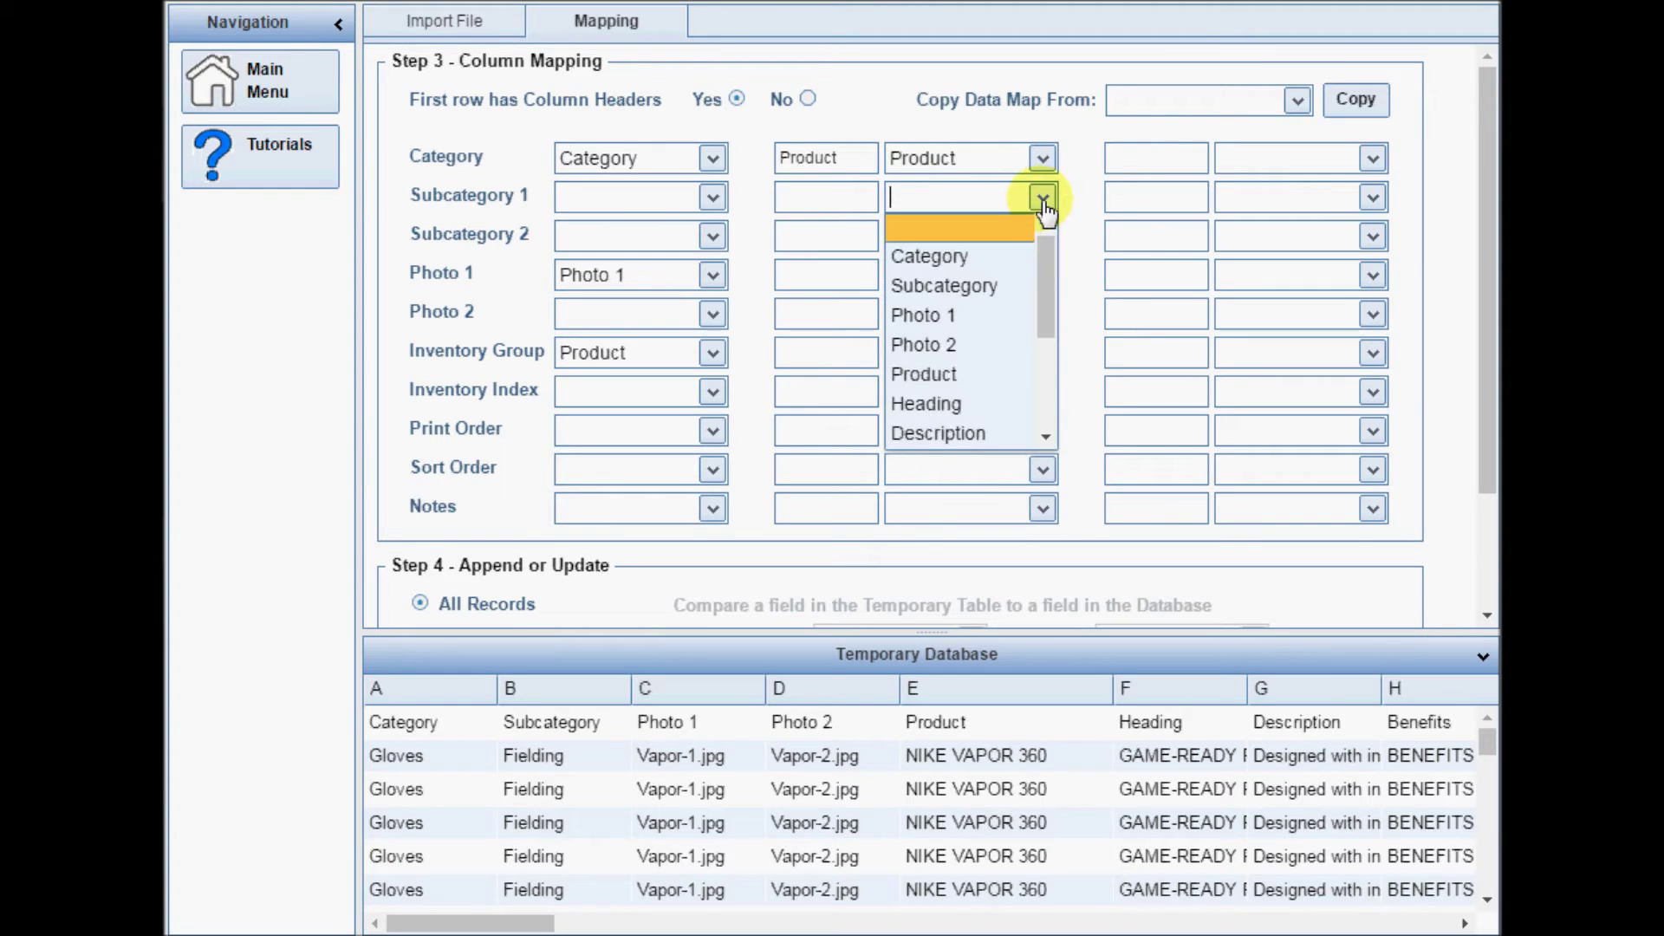
{"action": "left_click", "coordinate": [938, 404]}
Map the third-column slots to Regular and Sale, and relabel Sale as 'Each'
{"action": "left_click", "coordinate": [1371, 158]}
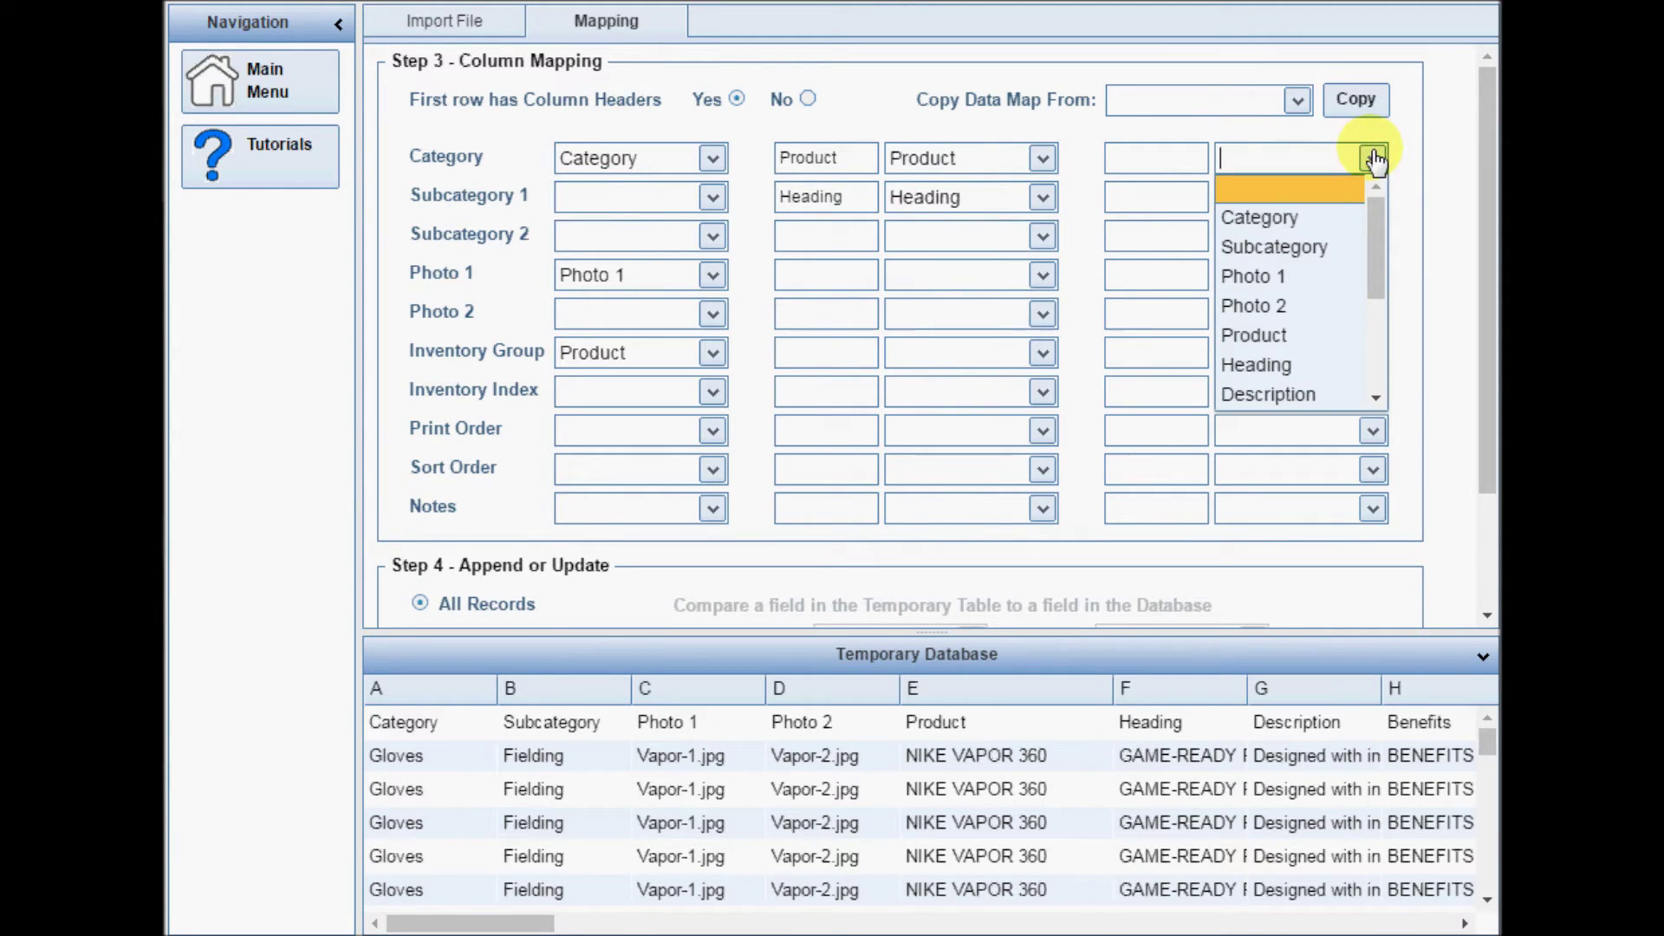
{"action": "left_click_drag", "start_coordinate": [1376, 236], "coordinate": [1361, 340]}
{"action": "left_click", "coordinate": [1315, 362]}
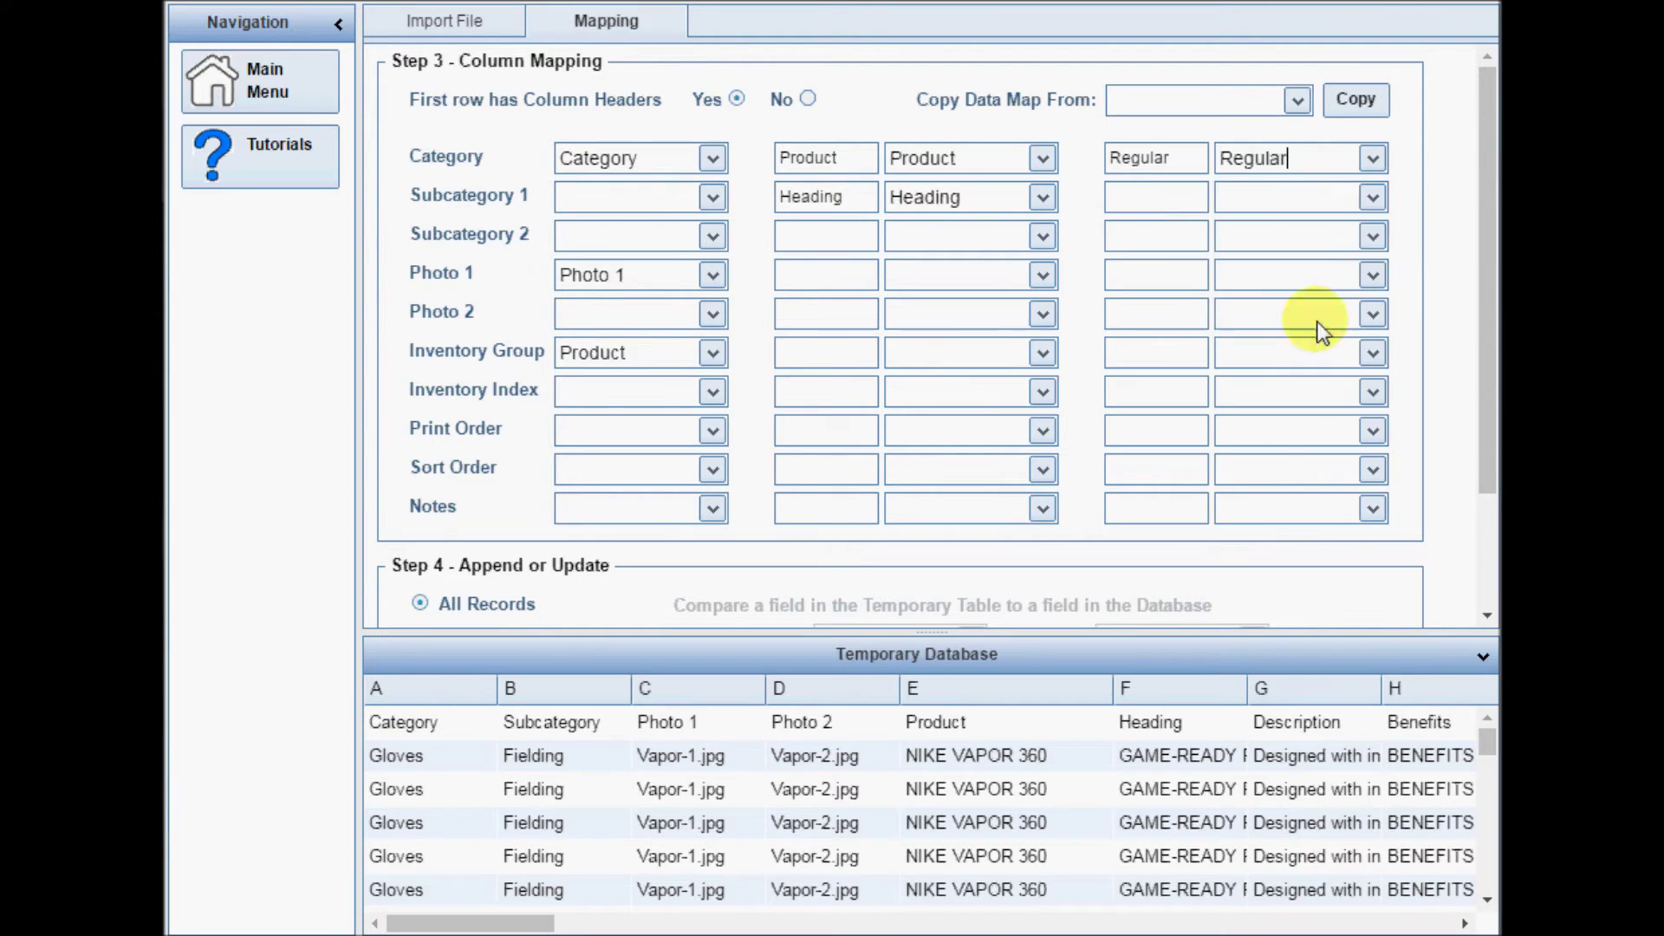
{"action": "left_click", "coordinate": [1375, 202]}
{"action": "left_click_drag", "start_coordinate": [1373, 252], "coordinate": [1369, 351]}
{"action": "left_click", "coordinate": [1269, 430]}
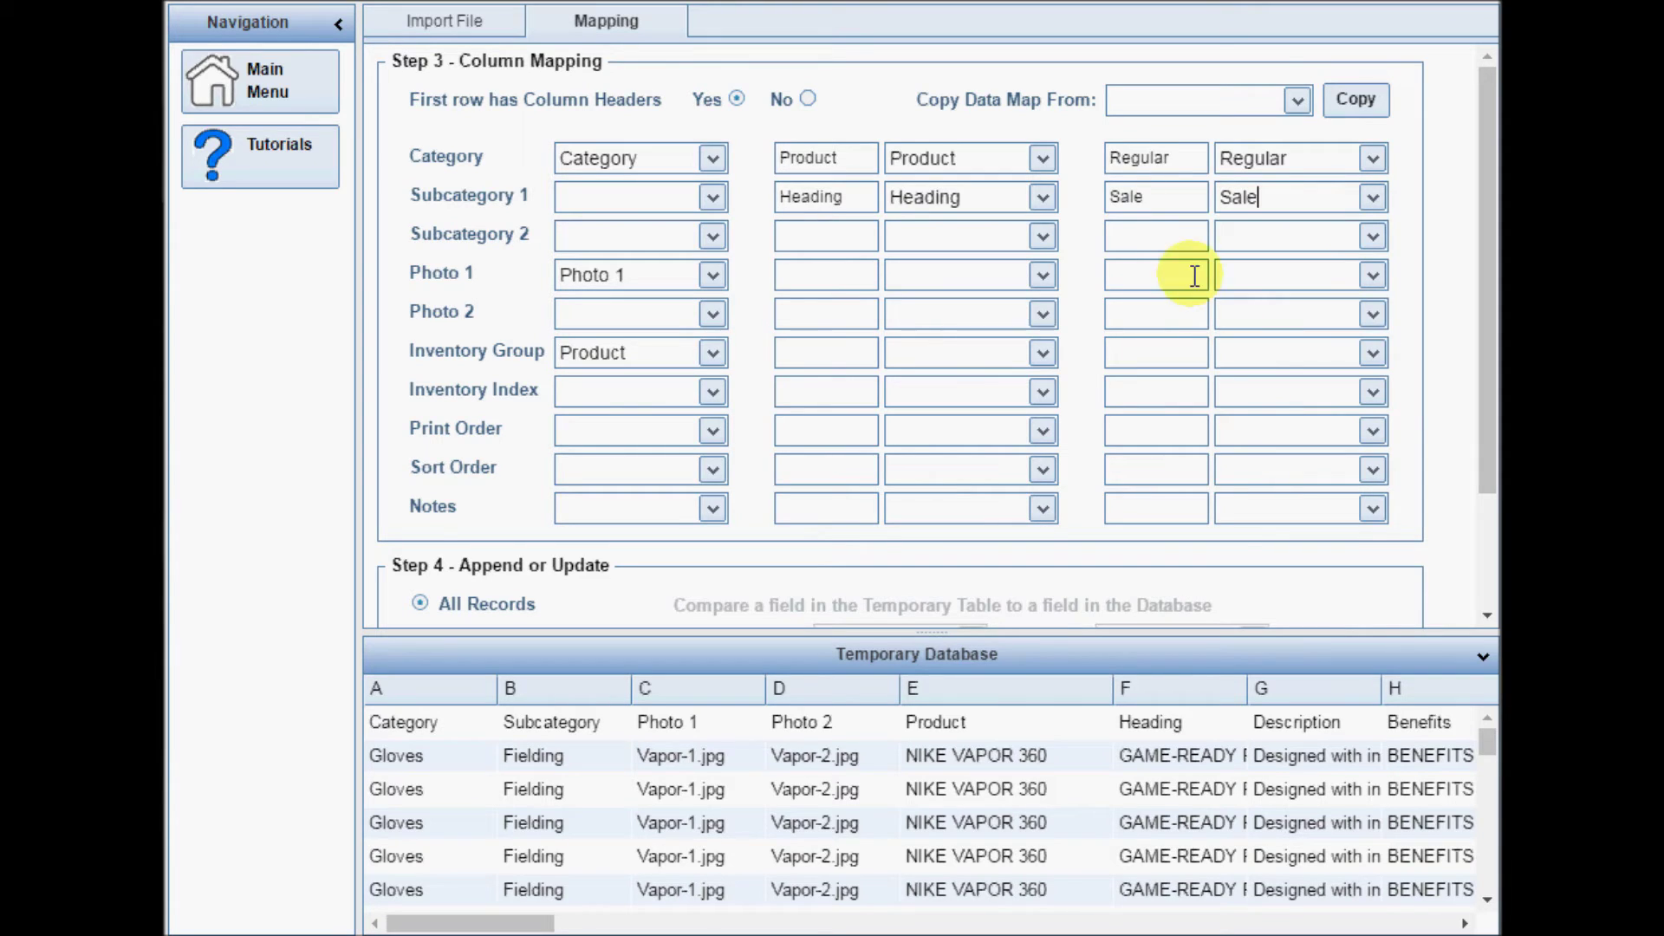
{"action": "double_click", "coordinate": [1170, 200]}
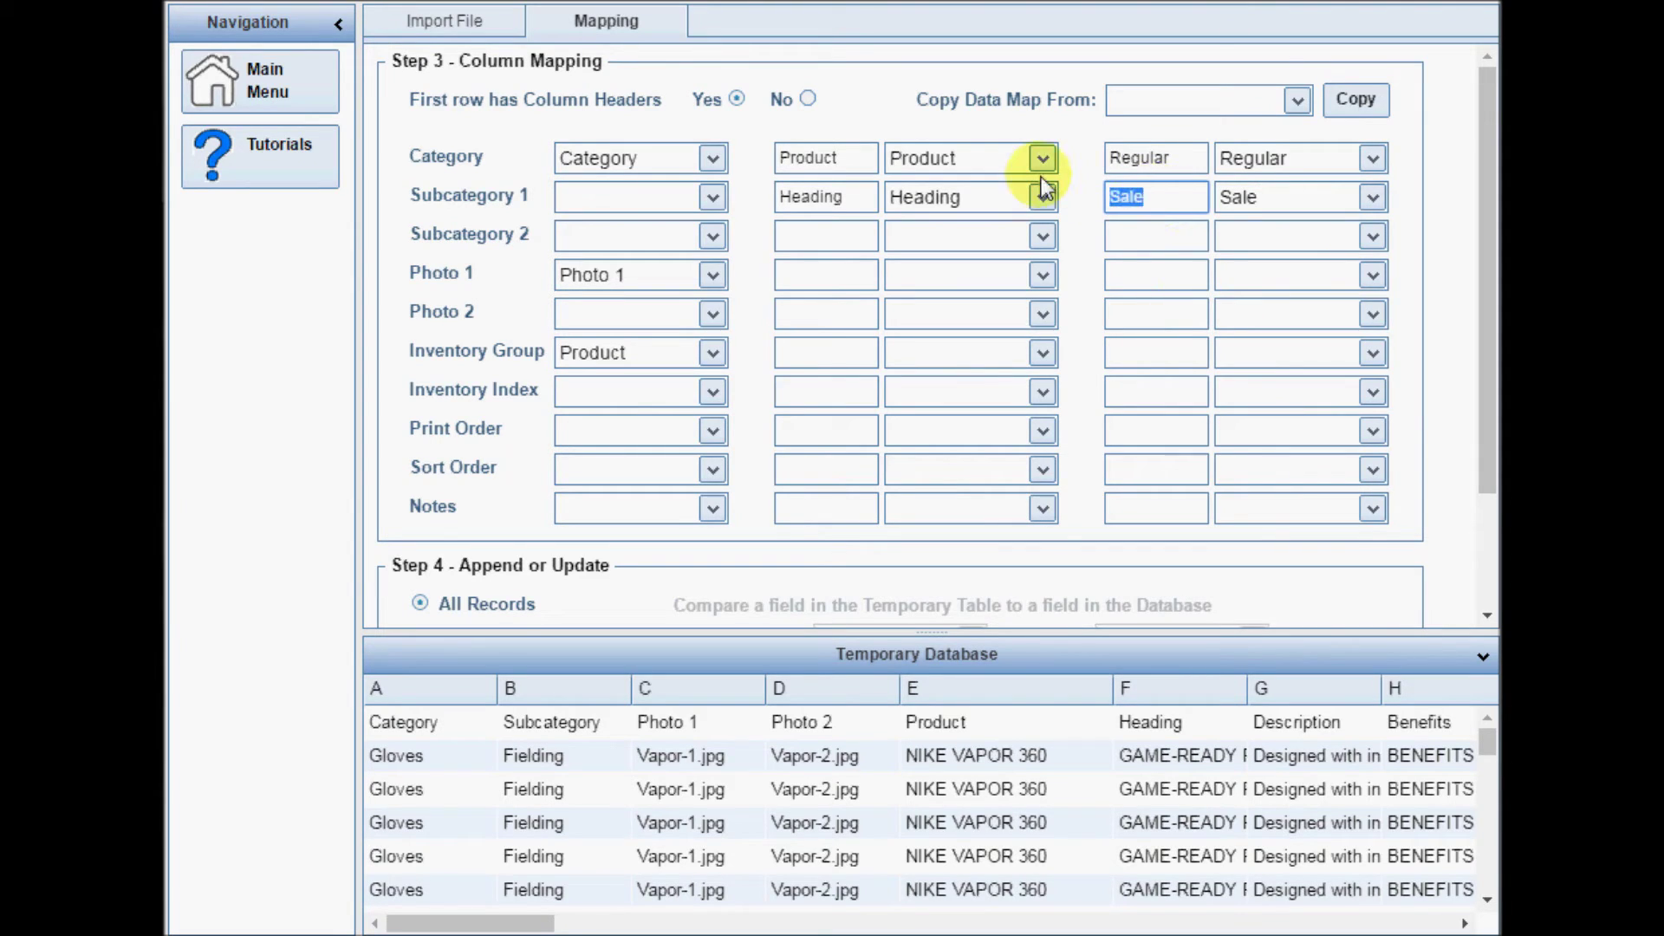
{"action": "type", "text": "Each"}
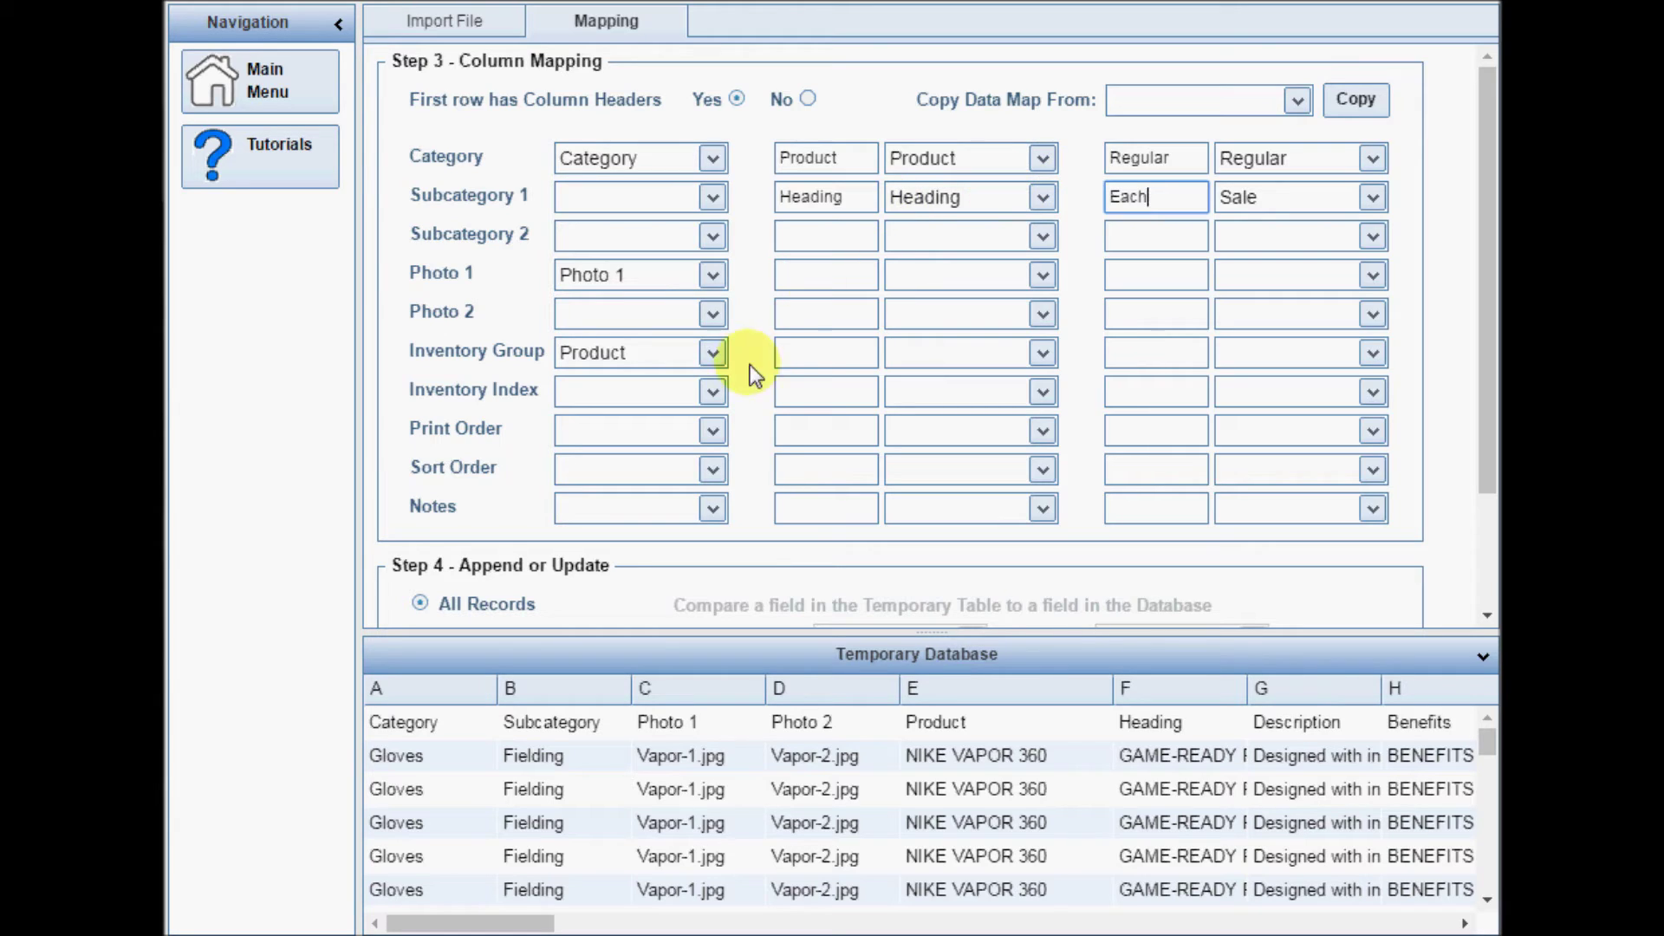
{"action": "left_click", "coordinate": [713, 511]}
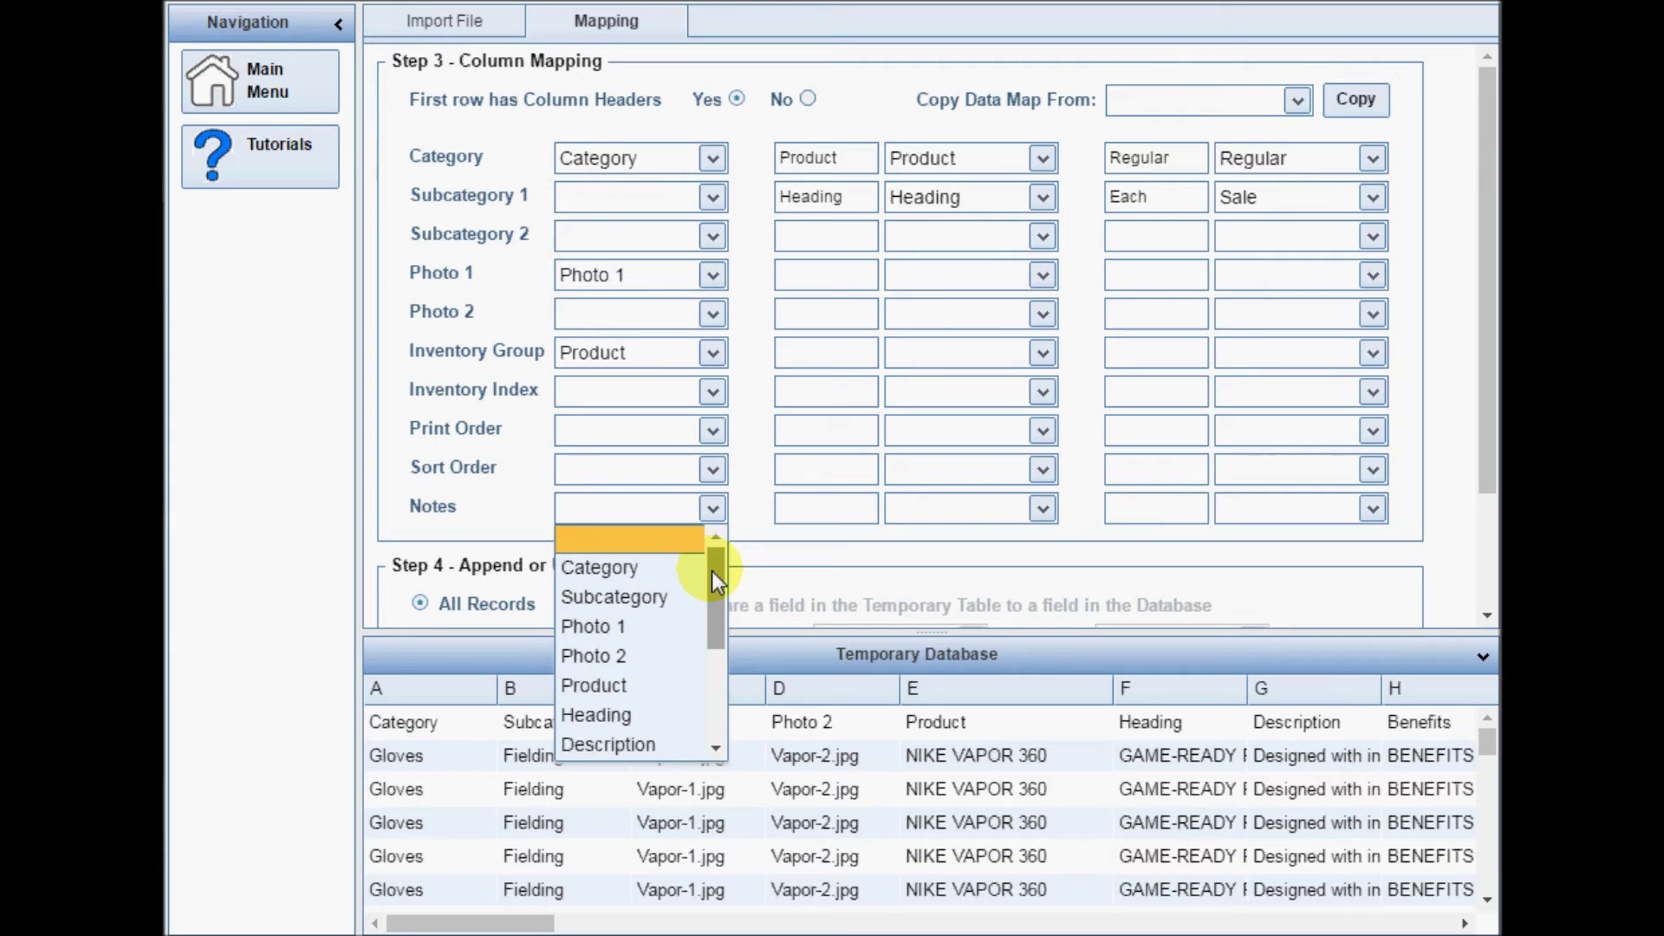
Map Notes to Description, and Benefits, Code, Color and Size in the second mapping column
{"action": "left_click_drag", "start_coordinate": [711, 570], "coordinate": [716, 627]}
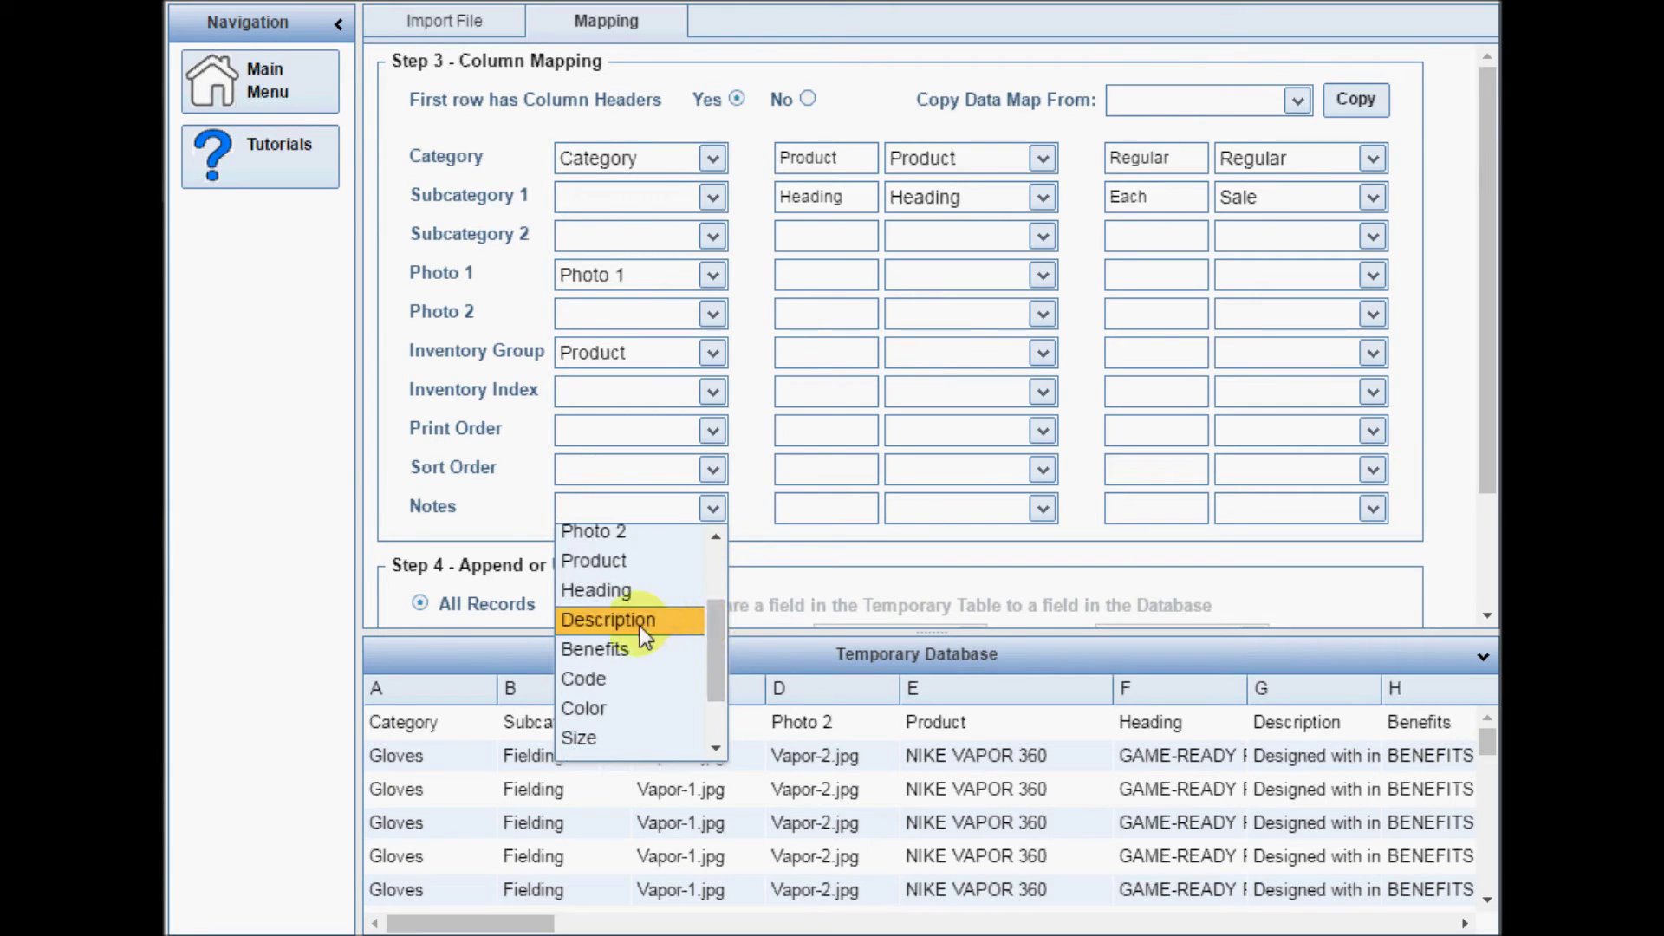
{"action": "left_click", "coordinate": [626, 621]}
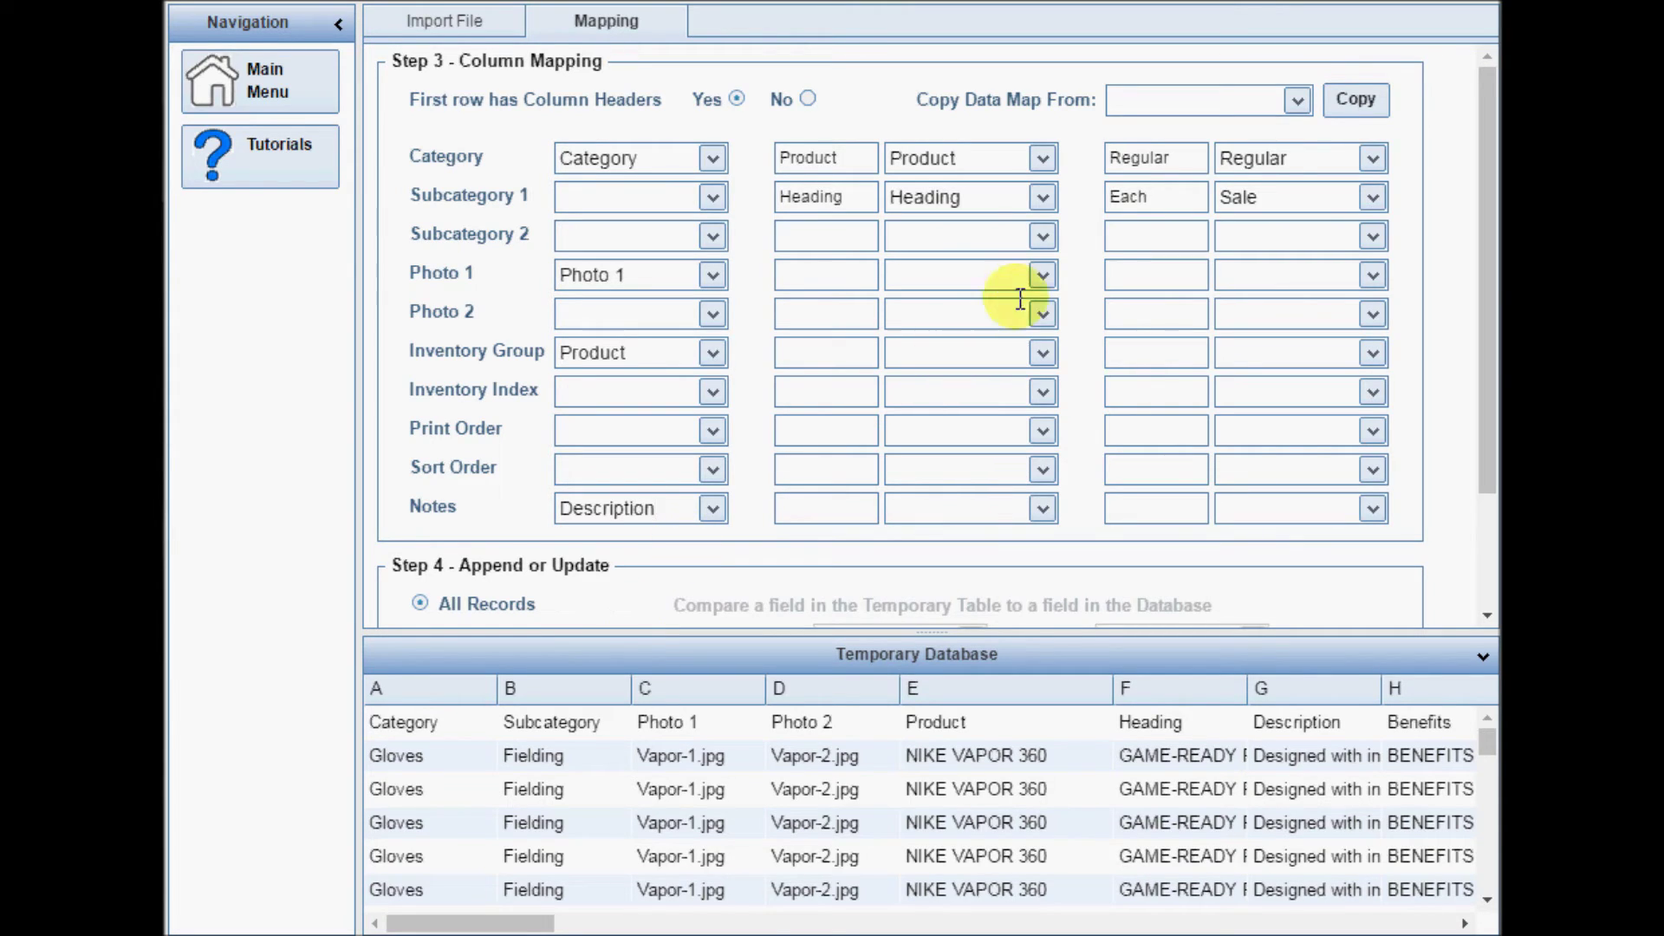
{"action": "left_click", "coordinate": [1043, 235]}
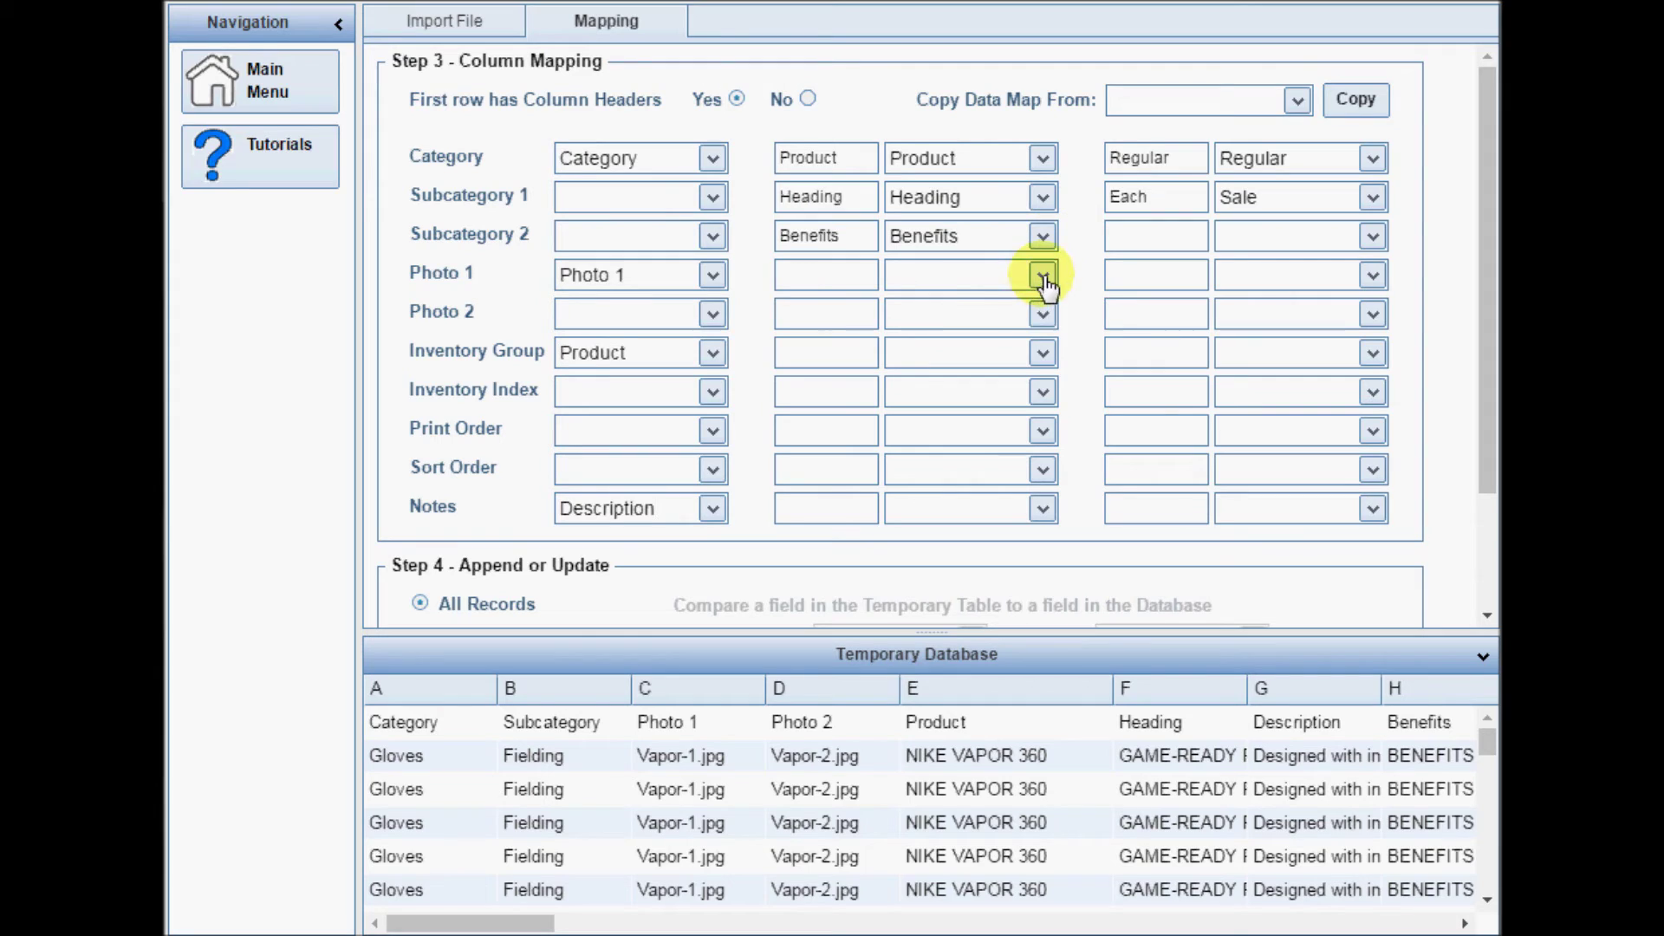
{"action": "left_click", "coordinate": [1043, 275]}
{"action": "left_click", "coordinate": [1043, 314]}
{"action": "left_click", "coordinate": [1043, 353]}
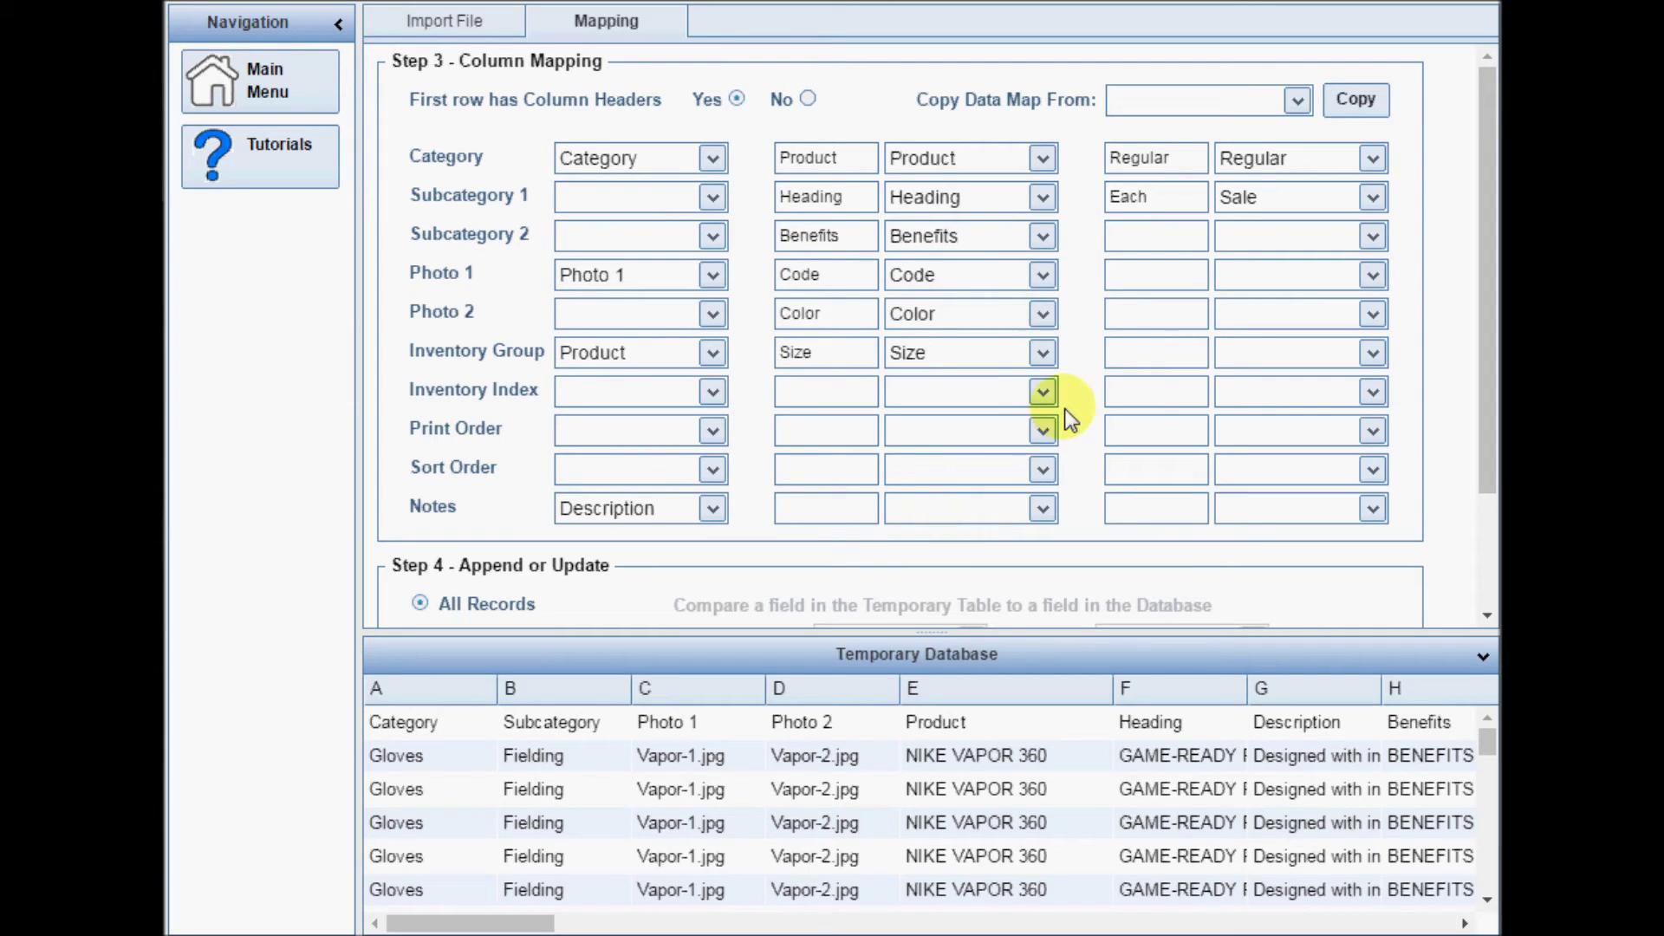
{"action": "left_click_drag", "start_coordinate": [932, 632], "coordinate": [934, 787]}
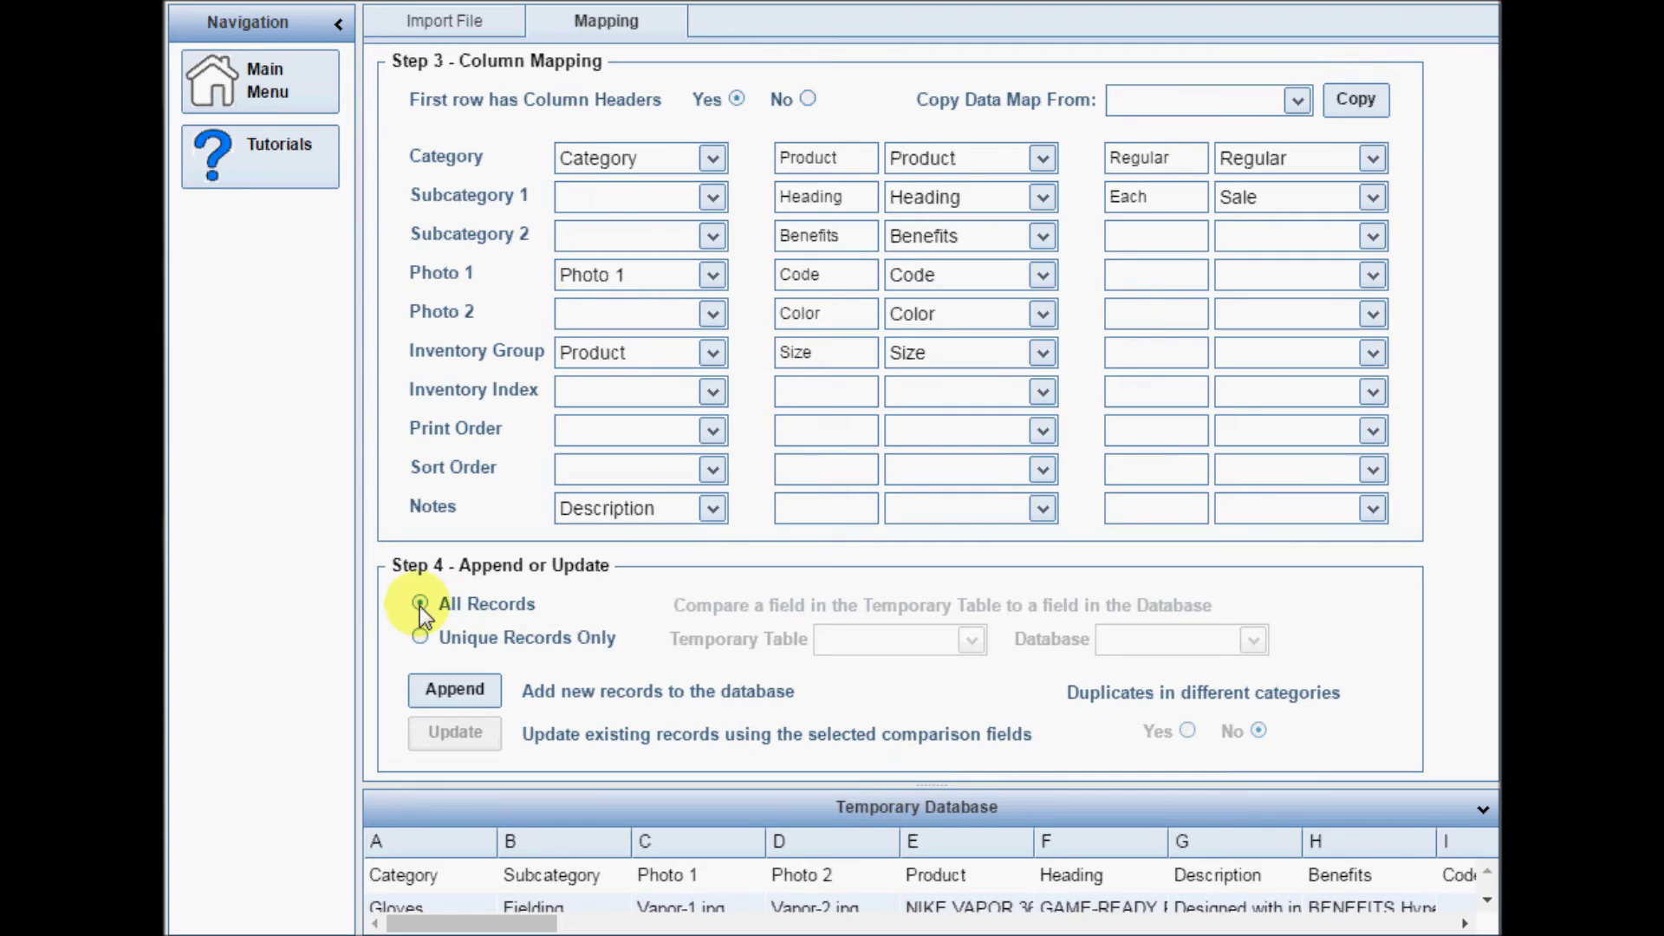
Append all 36 glove records to the database and close the Import Completed message
{"action": "left_click", "coordinate": [459, 689]}
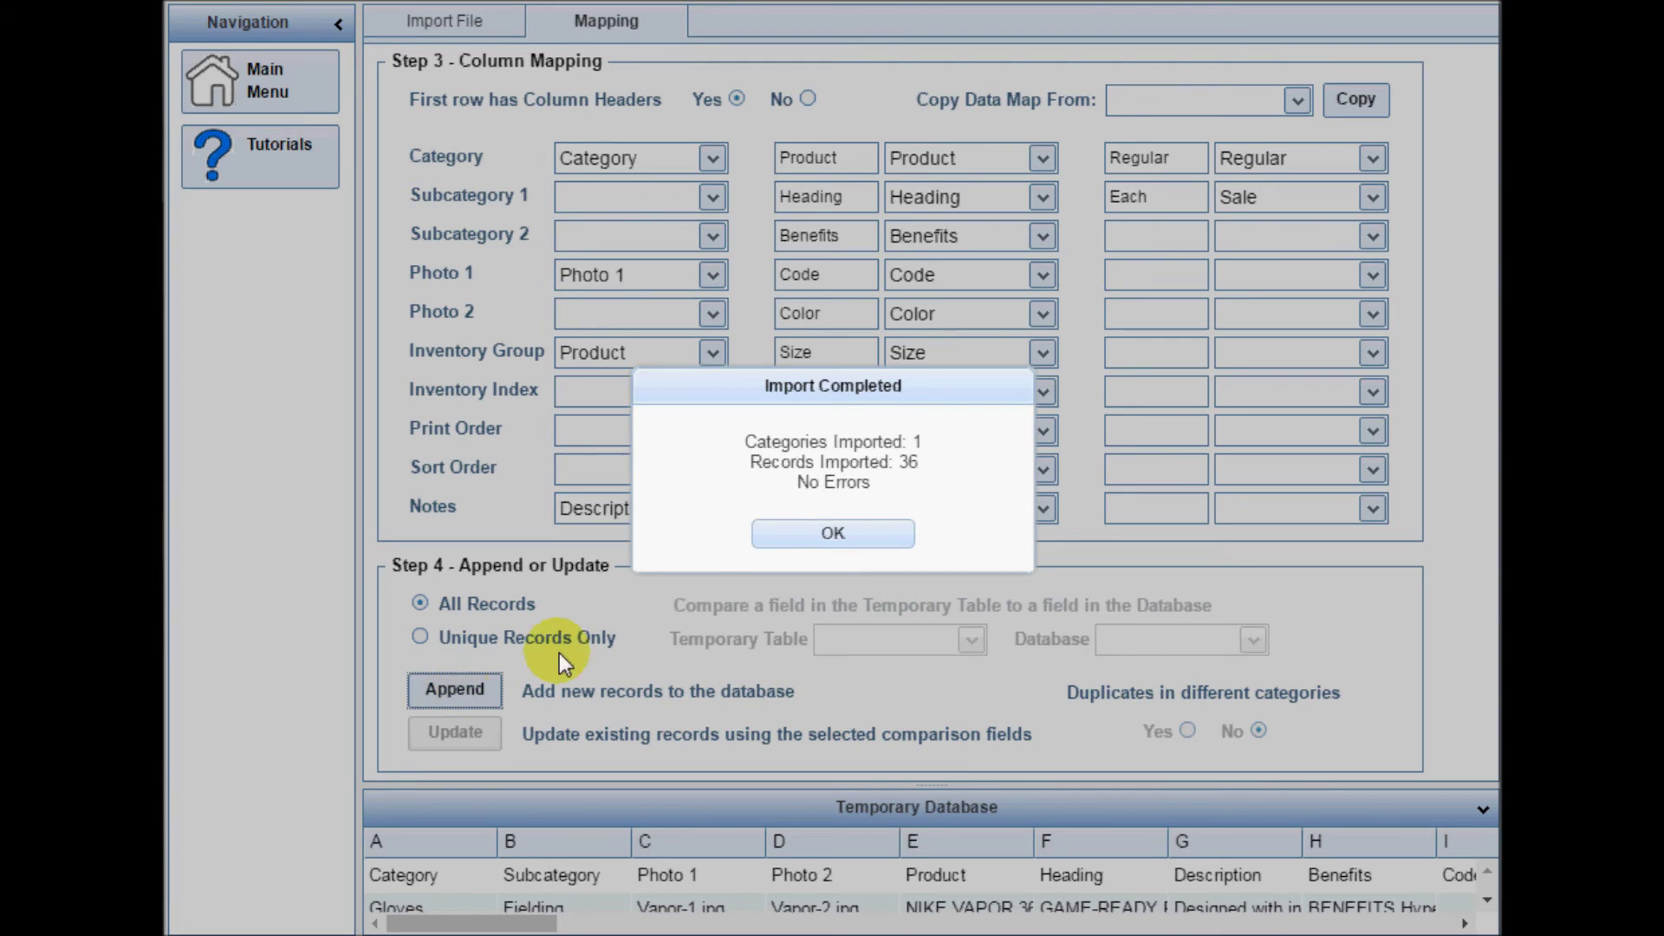
{"action": "left_click", "coordinate": [794, 535]}
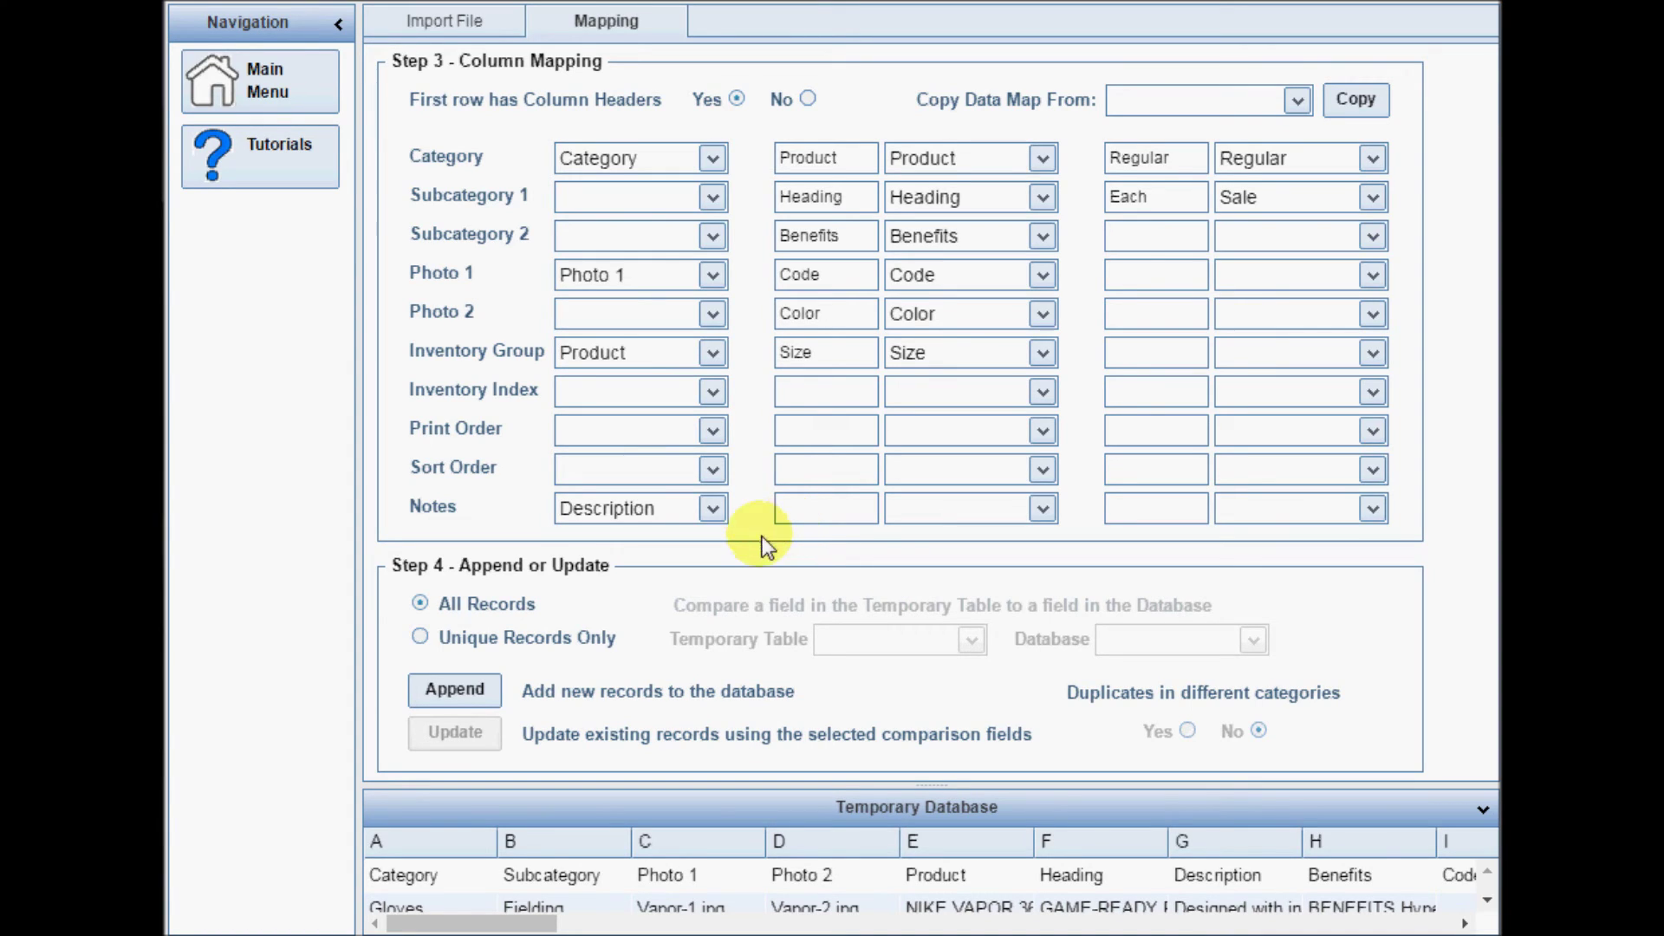
{"action": "left_click", "coordinate": [421, 638]}
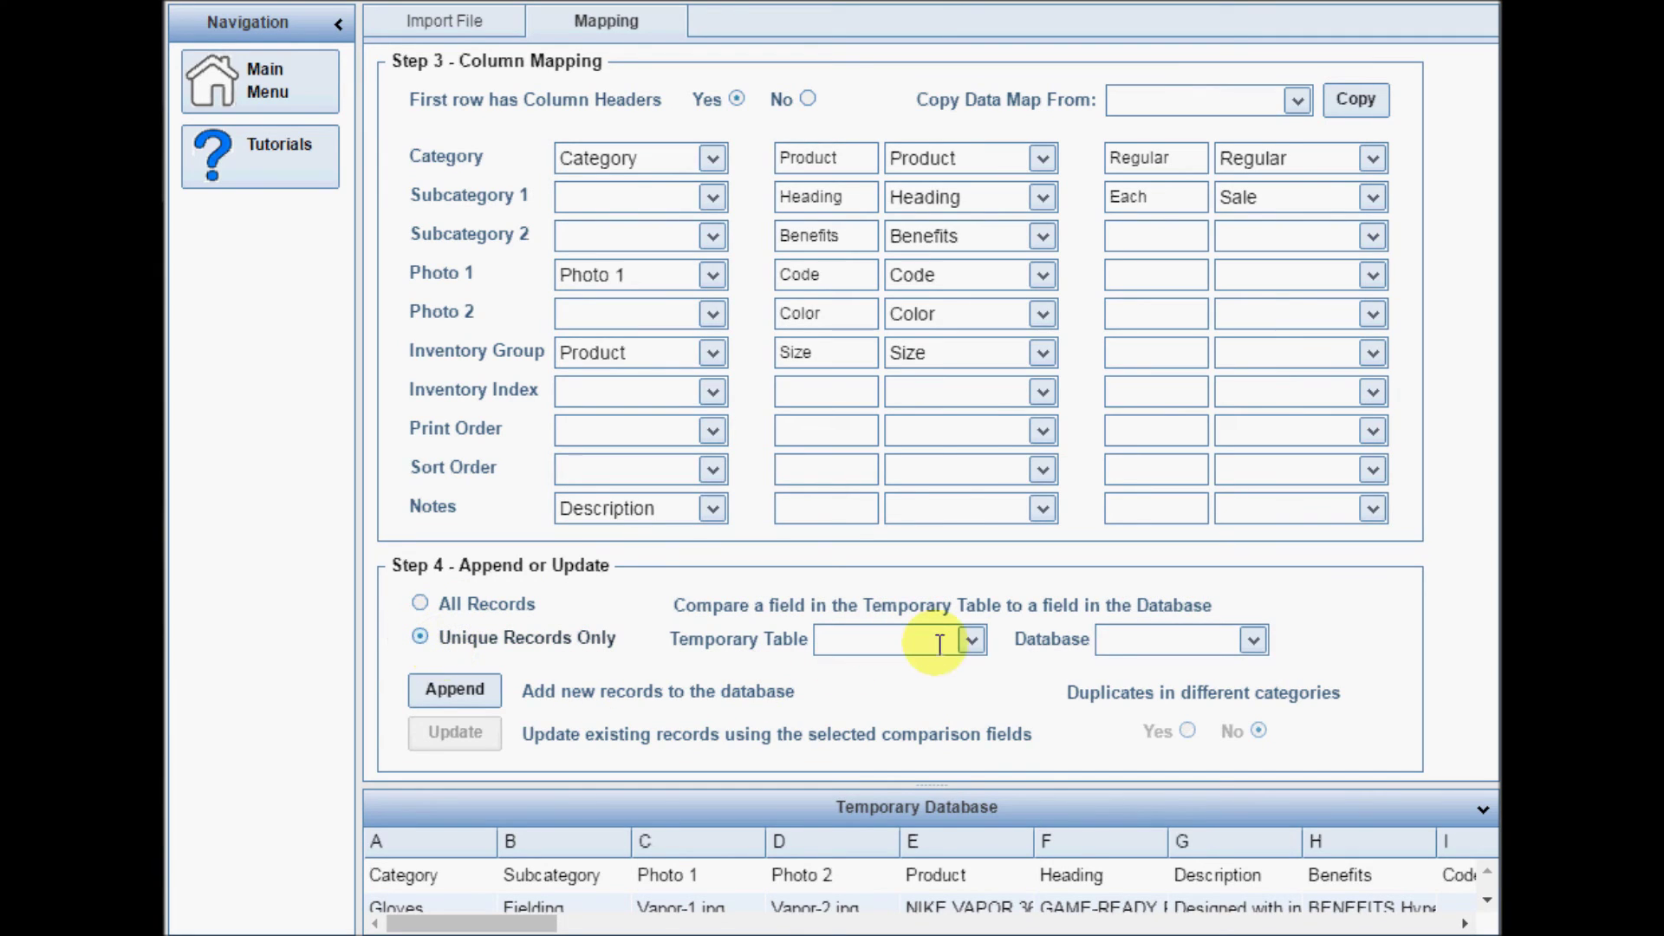
Match unique records on Code in both the temporary table and the database, then append
{"action": "left_click", "coordinate": [970, 639]}
{"action": "left_click_drag", "start_coordinate": [972, 700], "coordinate": [970, 762]}
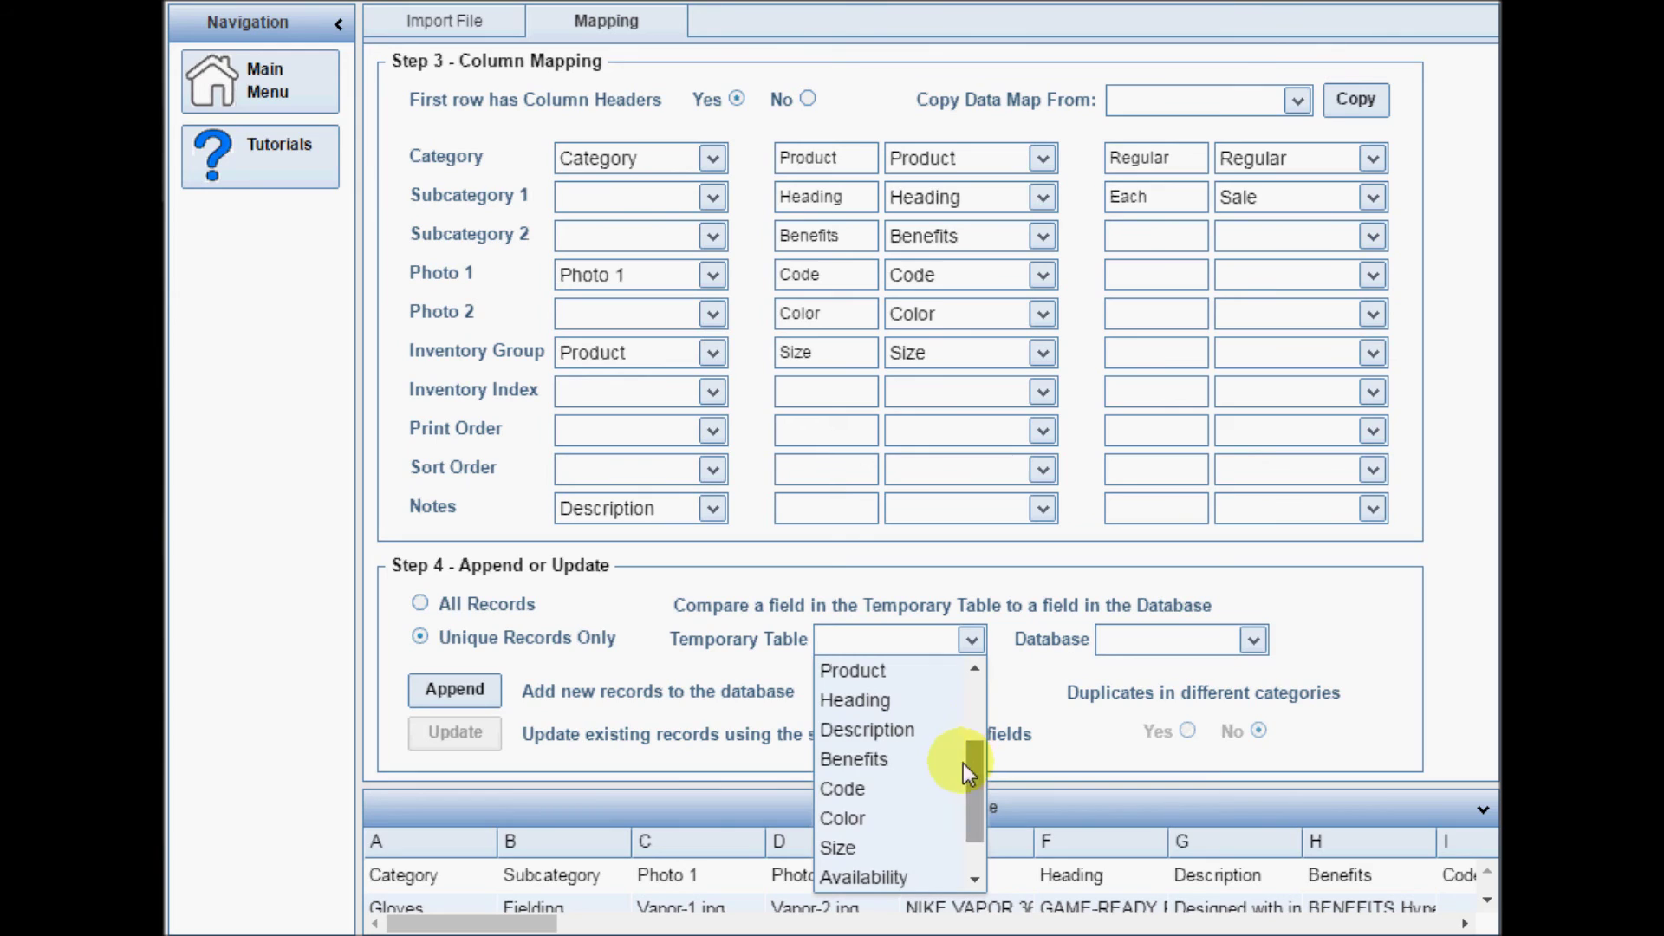
{"action": "left_click", "coordinate": [858, 787]}
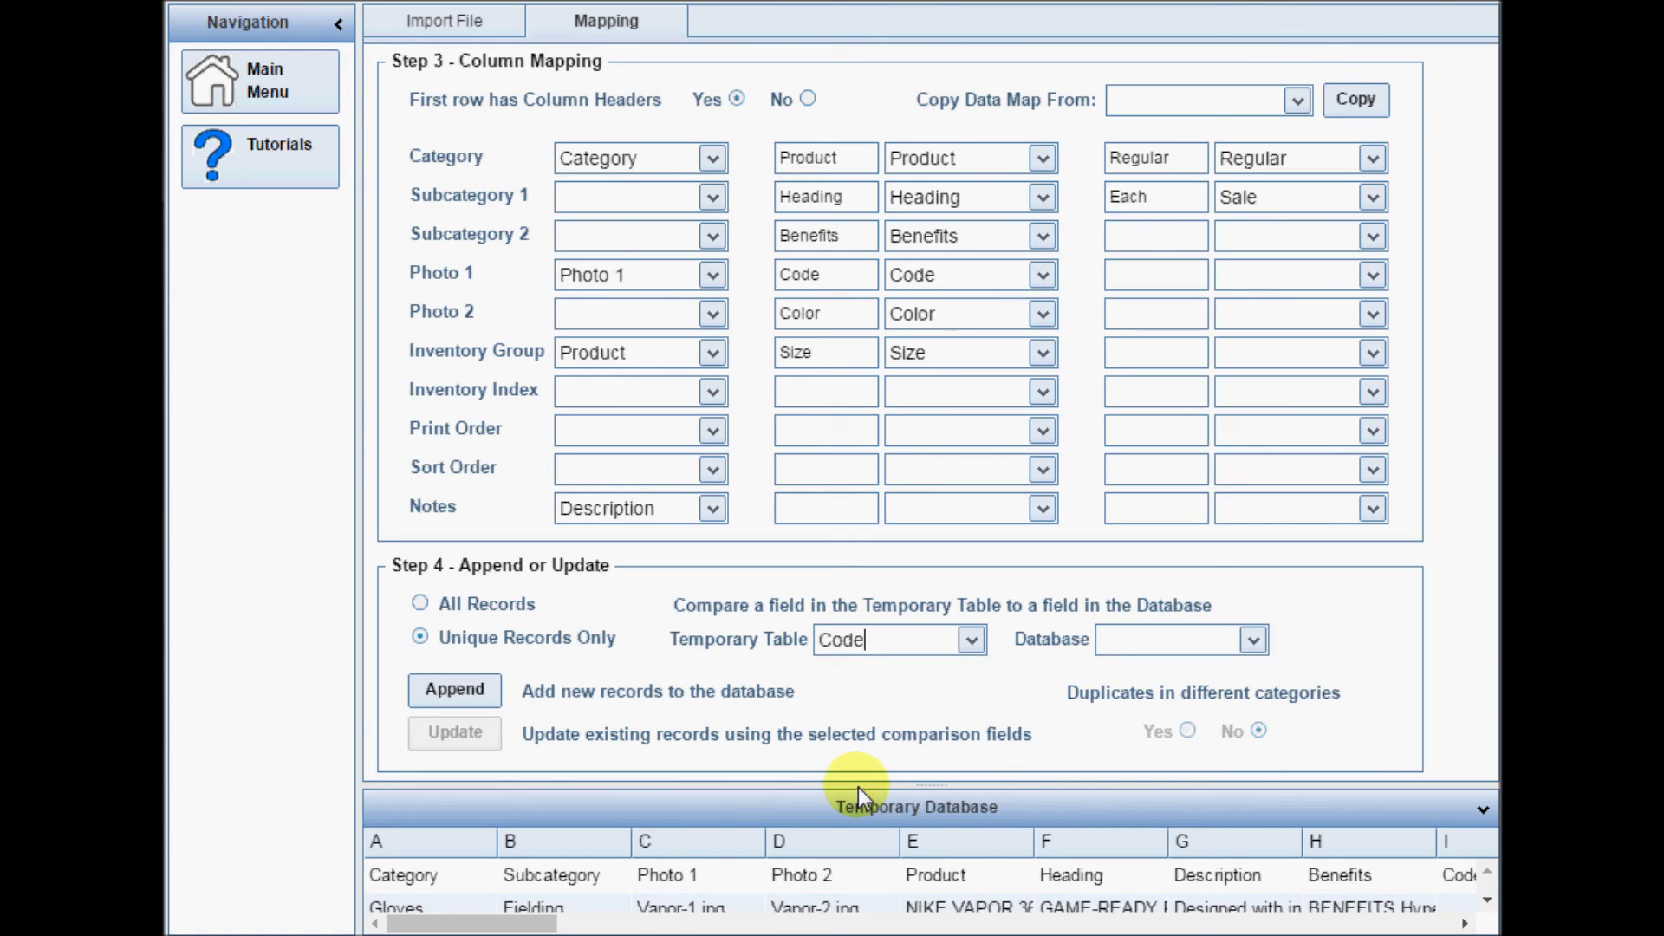
{"action": "left_click", "coordinate": [1252, 639]}
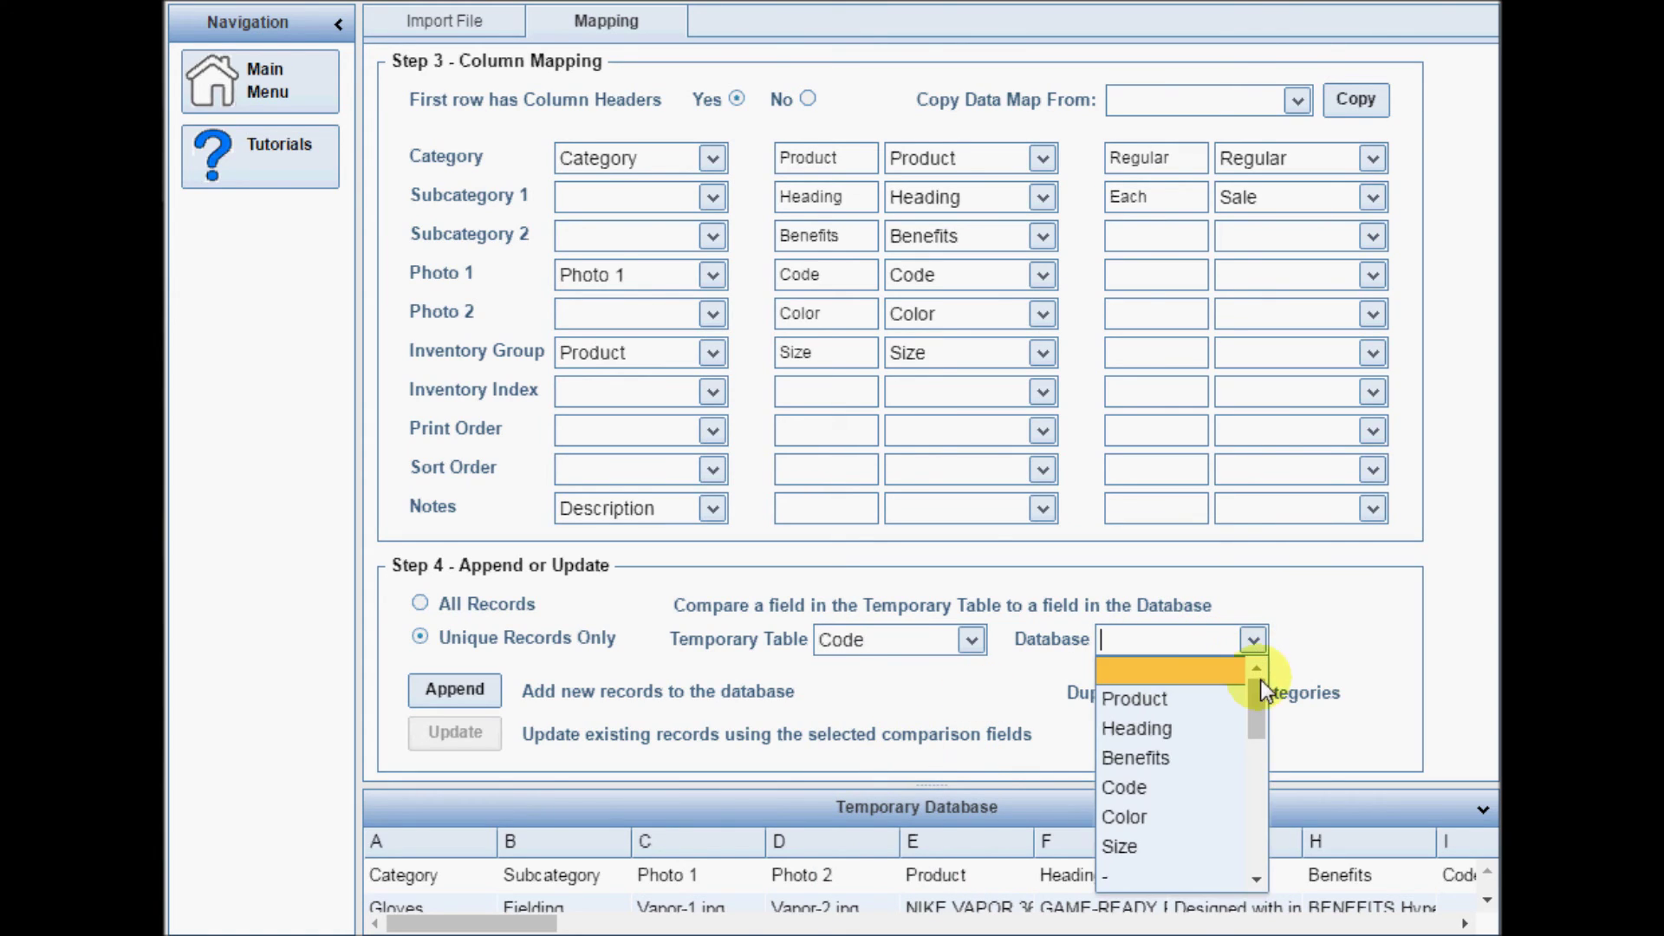
{"action": "left_click_drag", "start_coordinate": [1261, 680], "coordinate": [1255, 716]}
{"action": "left_click", "coordinate": [1187, 727]}
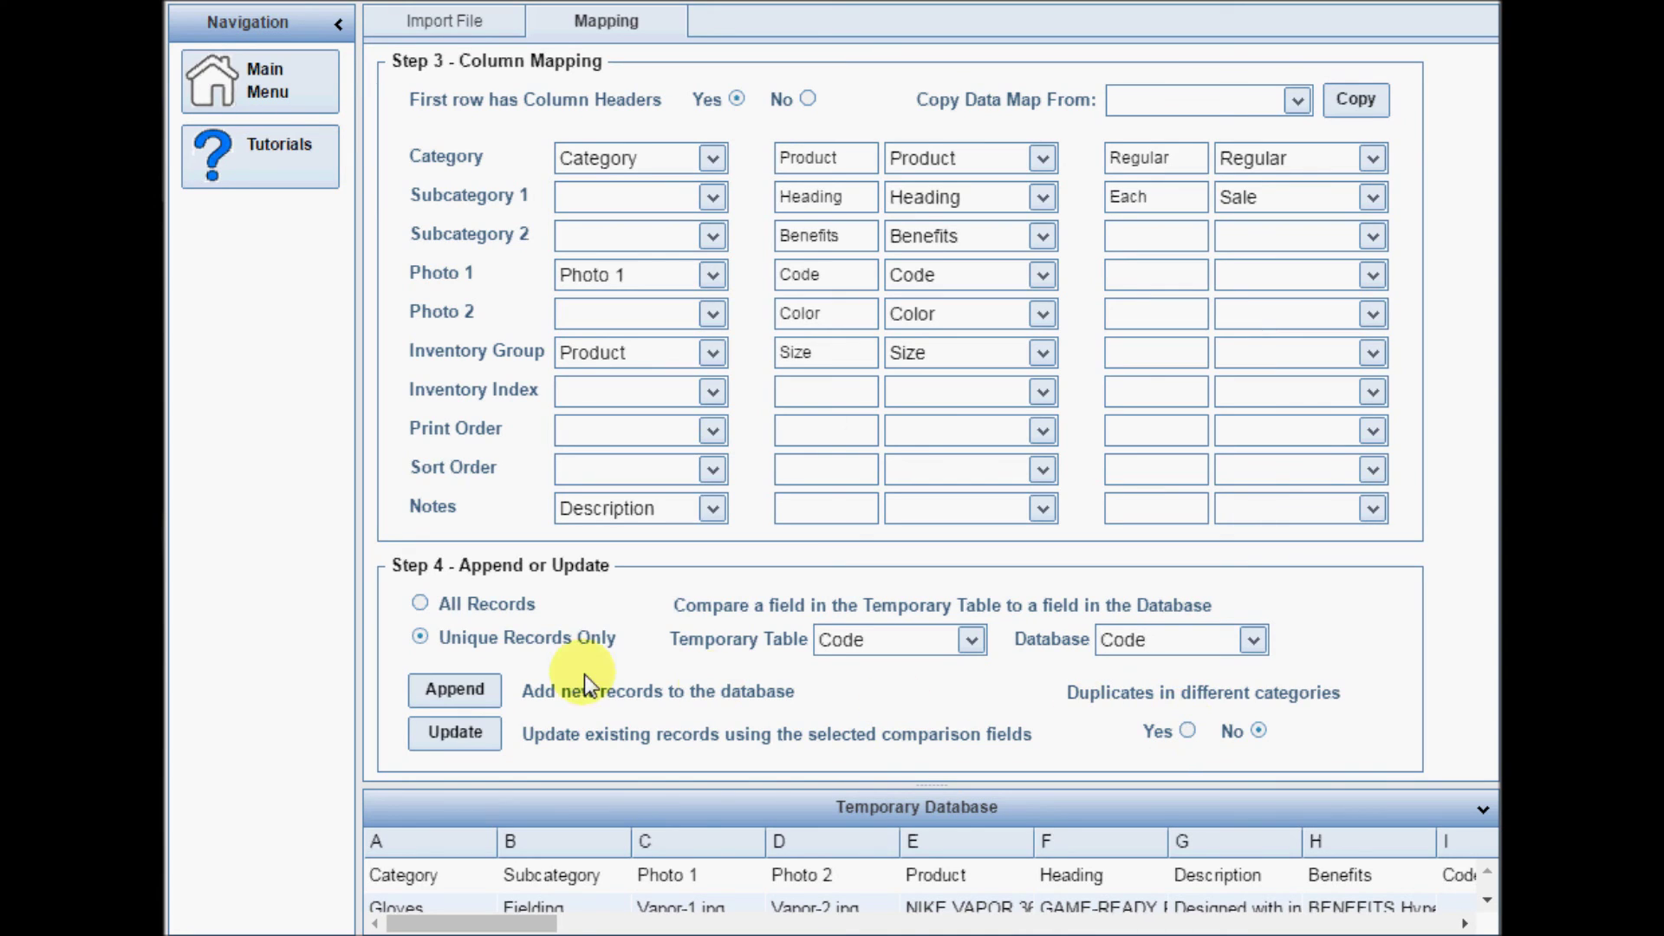
{"action": "left_click", "coordinate": [487, 698]}
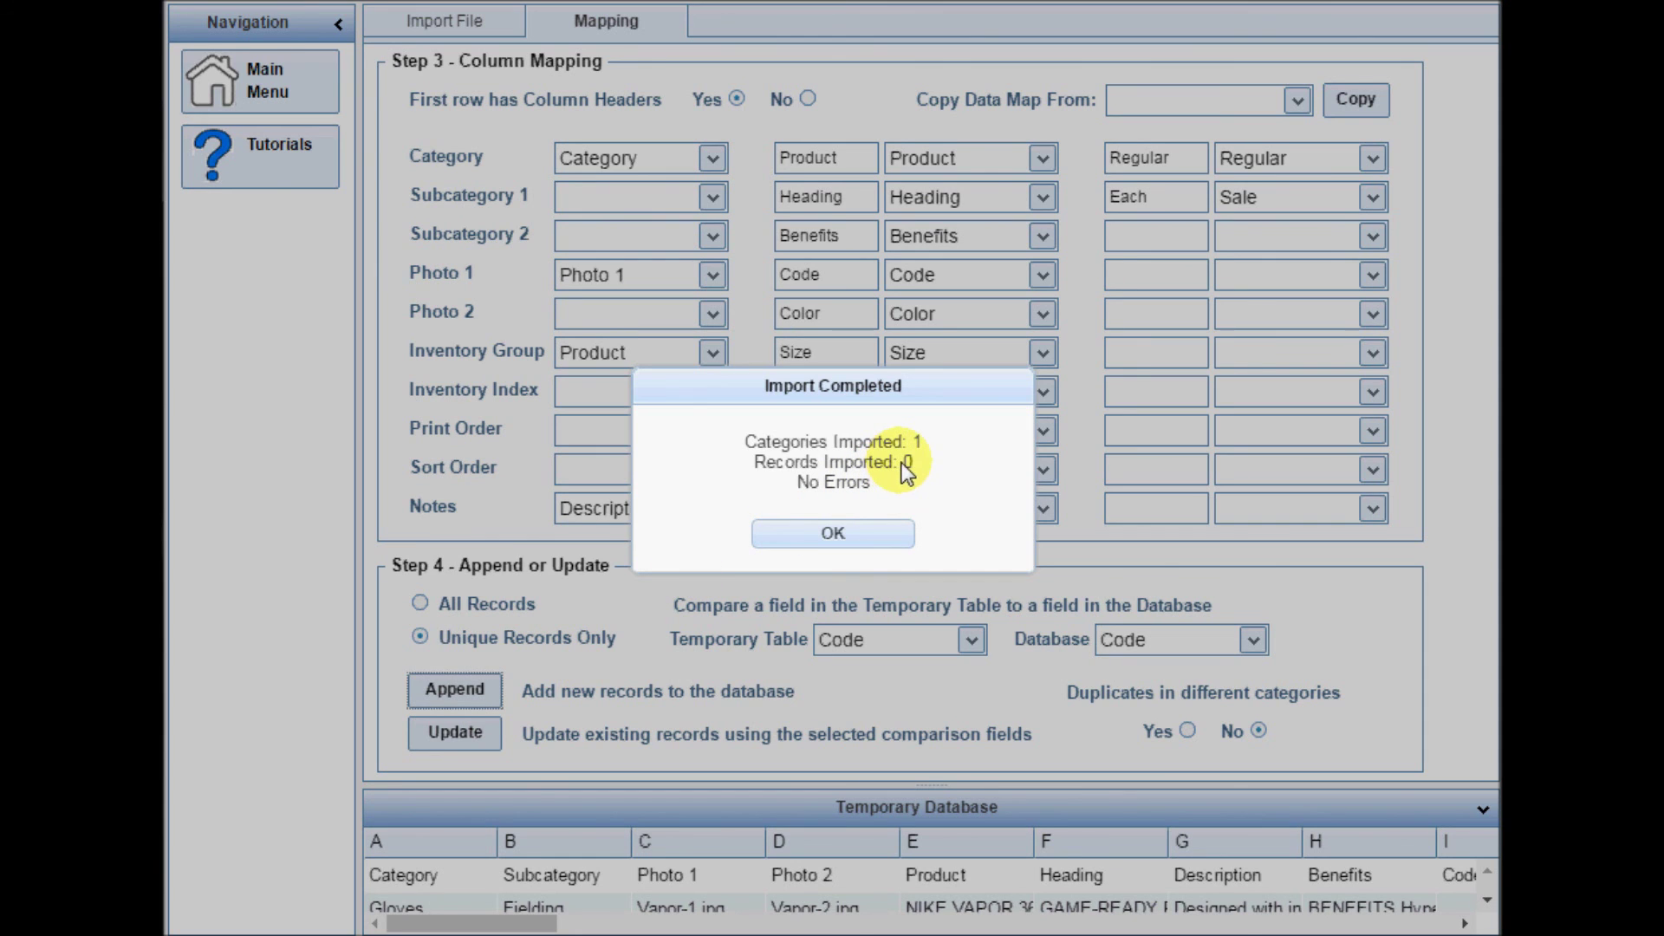
Close the Import Completed message showing 0 new records, then choose Update
{"action": "left_click", "coordinate": [893, 537]}
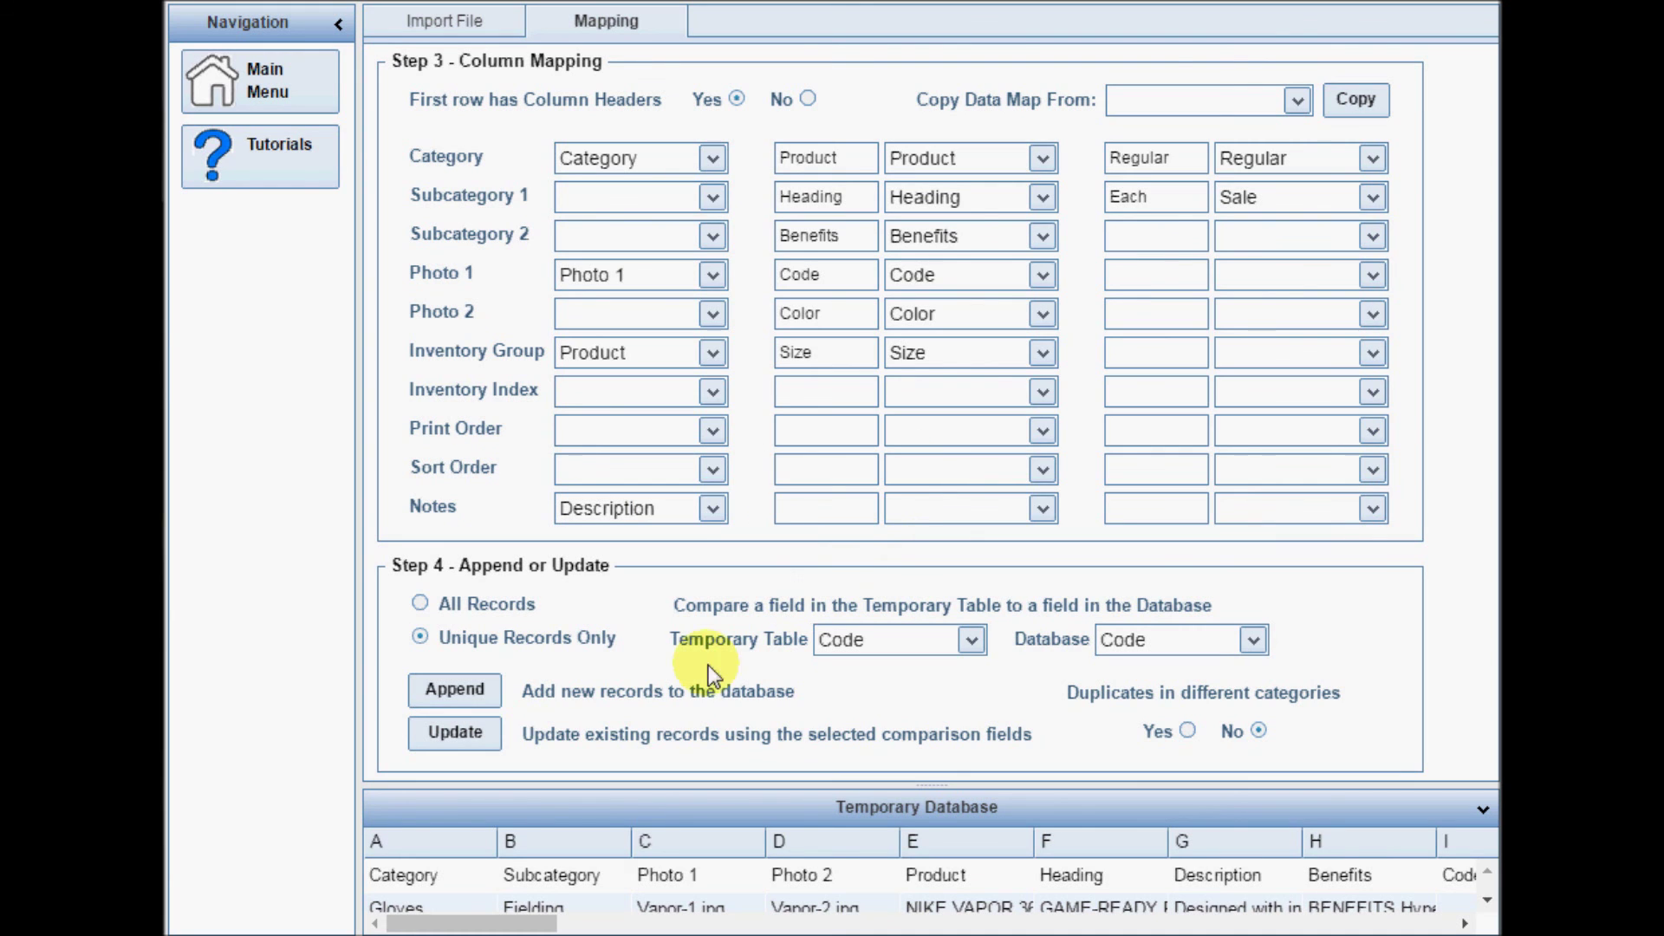
{"action": "left_click", "coordinate": [493, 738]}
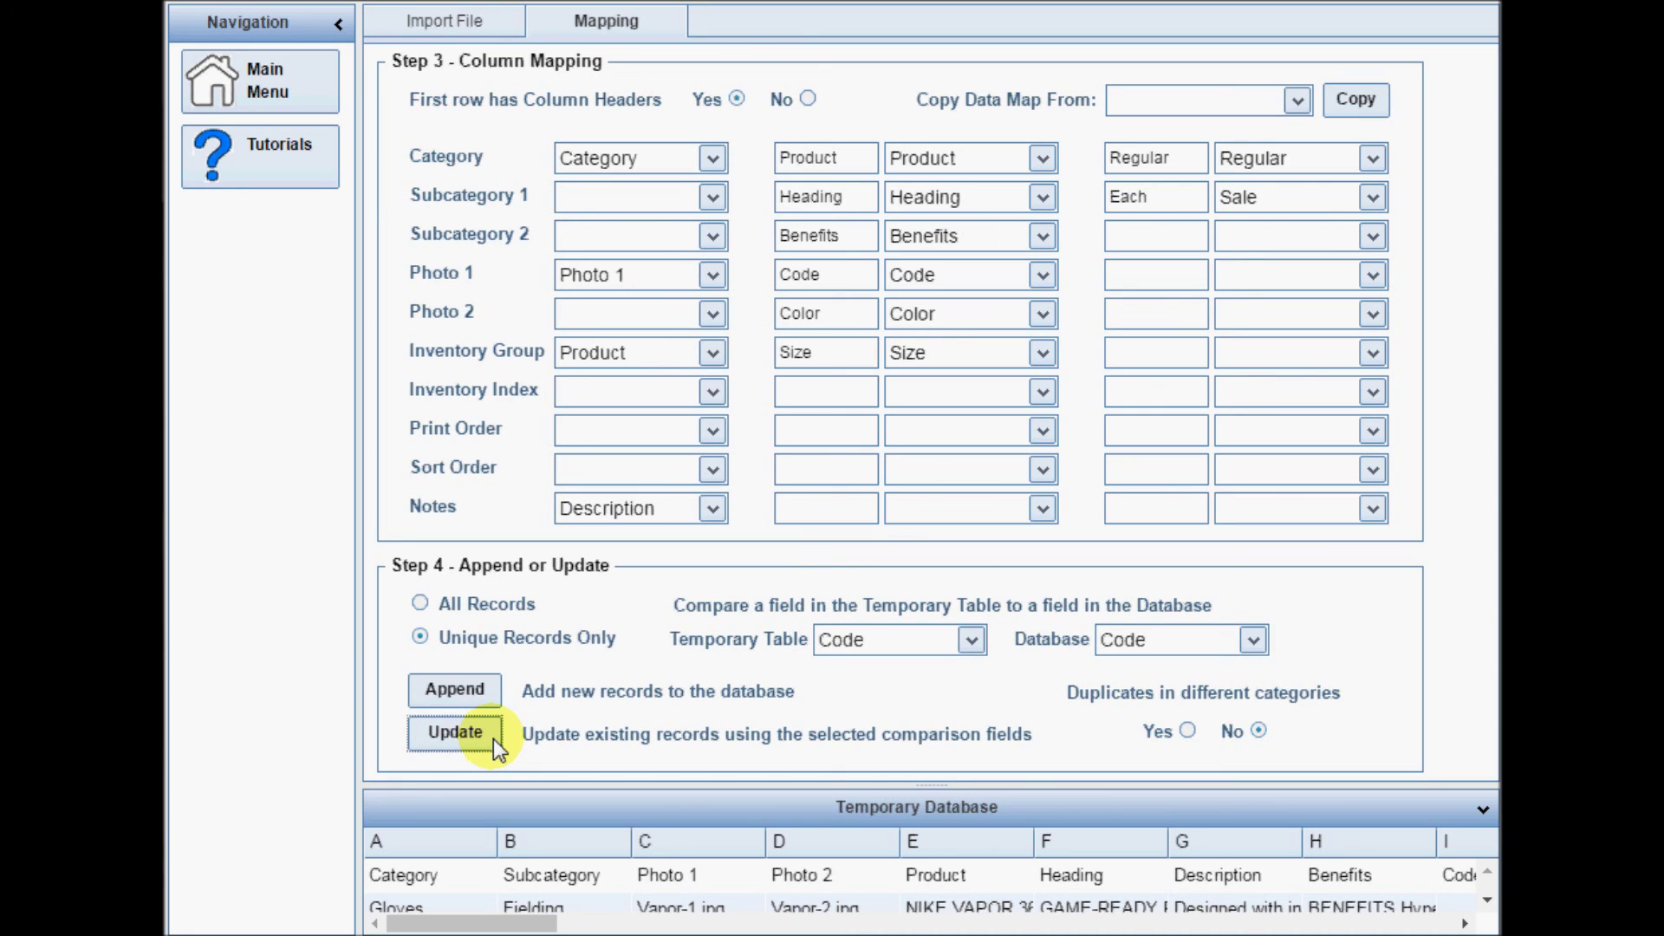